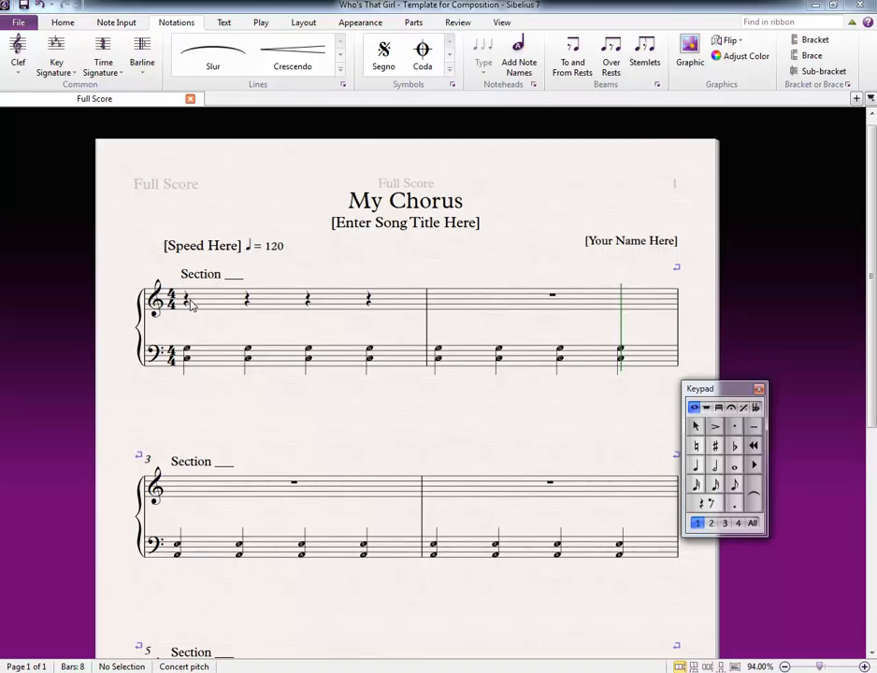
scroll(296, 318, down, 2)
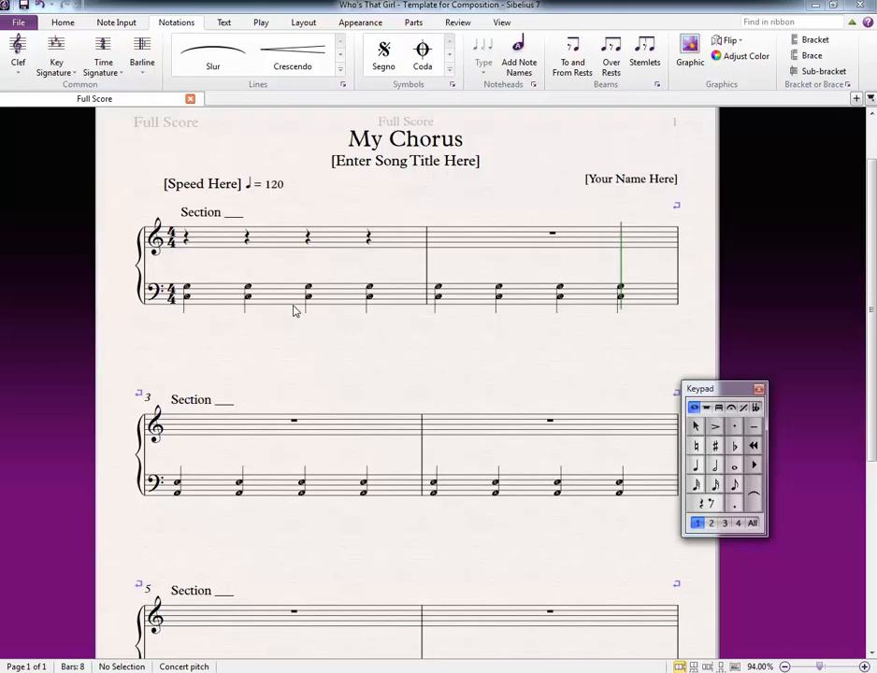
scroll(296, 312, down, 2)
scroll(291, 309, down, 2)
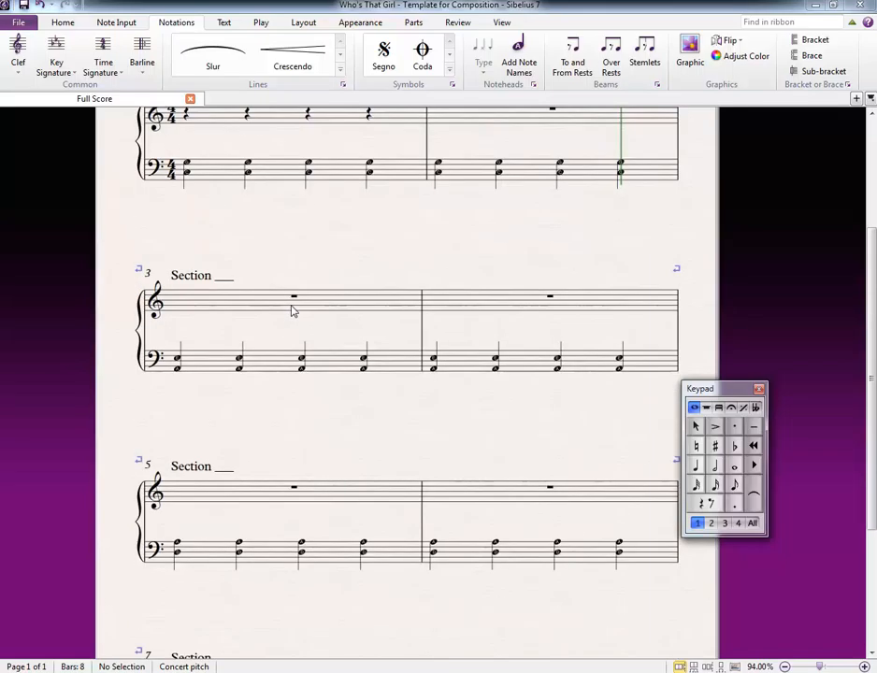
scroll(292, 309, up, 6)
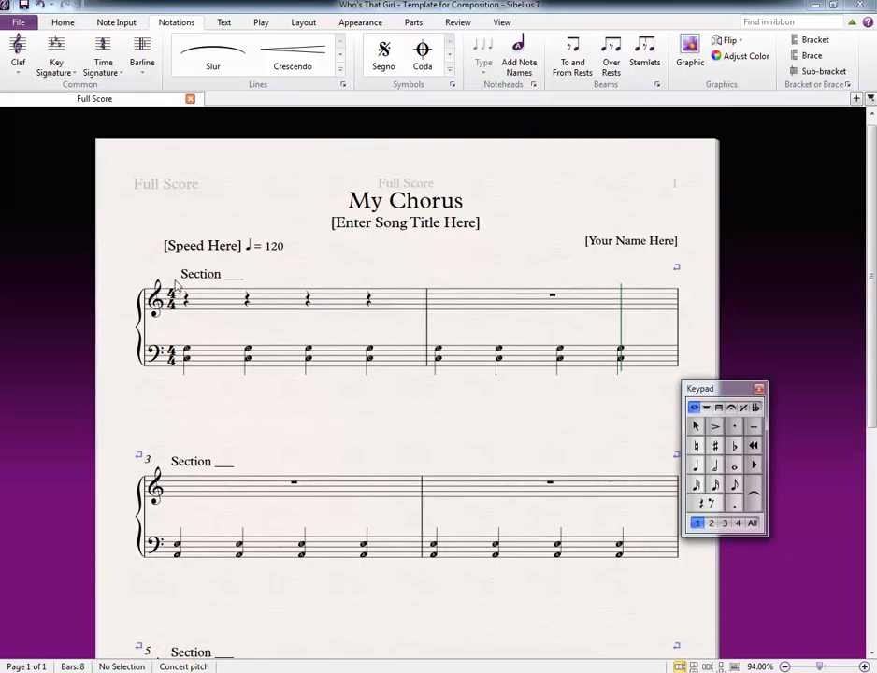
scroll(336, 290, down, 6)
scroll(333, 298, up, 6)
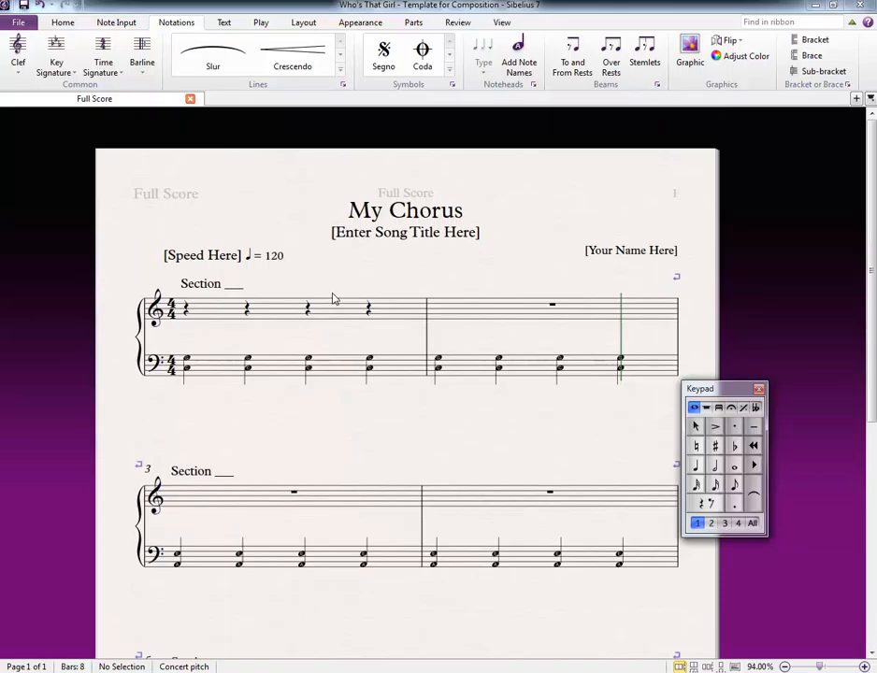
Step: Replace the [Your Name Here] placeholder at the head of the score with the composer's name
click(374, 233)
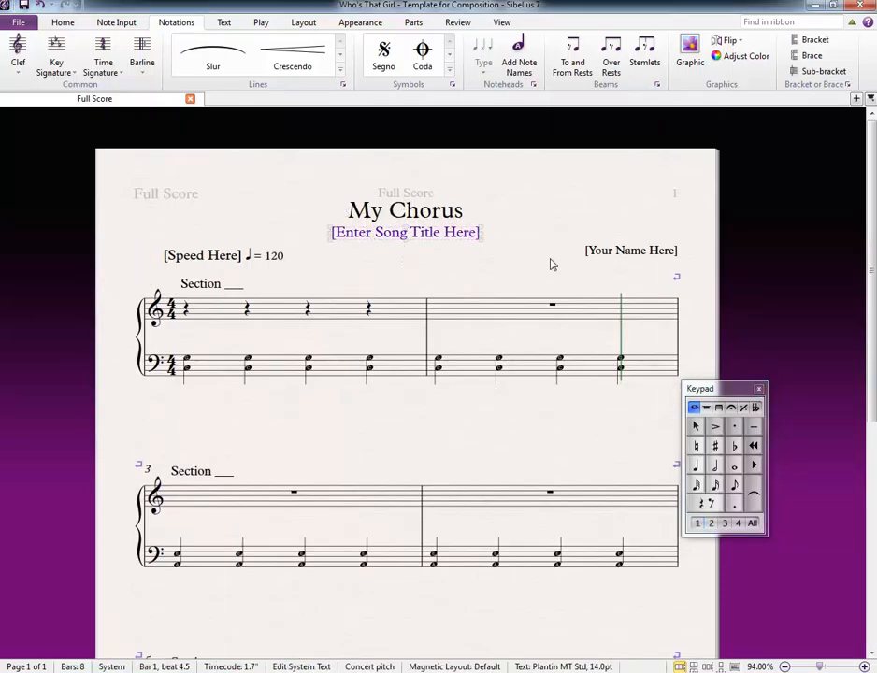
double_click(630, 251)
key(ctrl+a)
text(M<)
key(BackSpace)
key(BackSpace)
text(N)
text(Mr Sham)
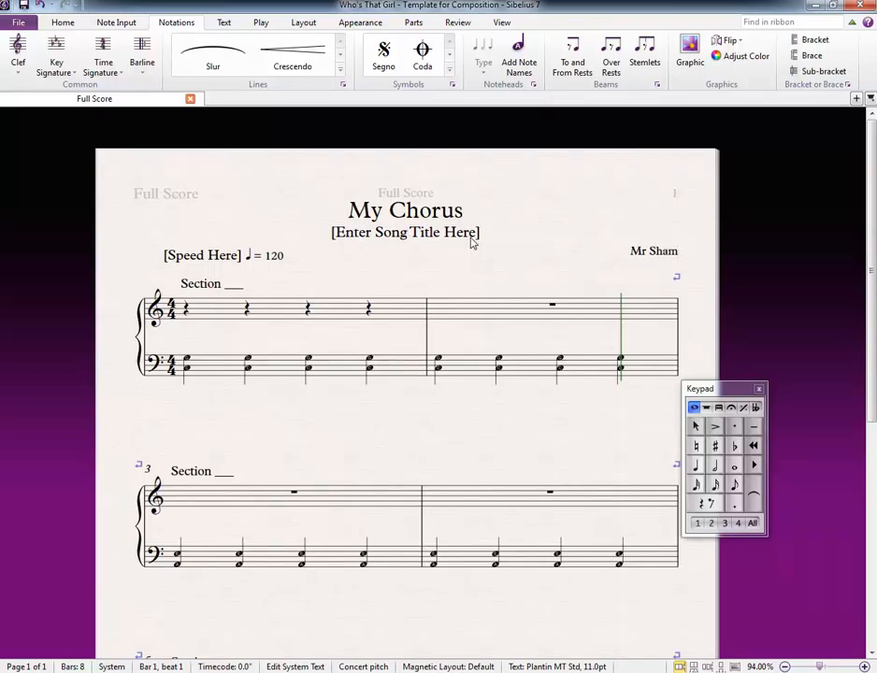
Step: Replace the [Speed Here] placeholder in the tempo marking above bar 1 with "Allegro"
click(405, 237)
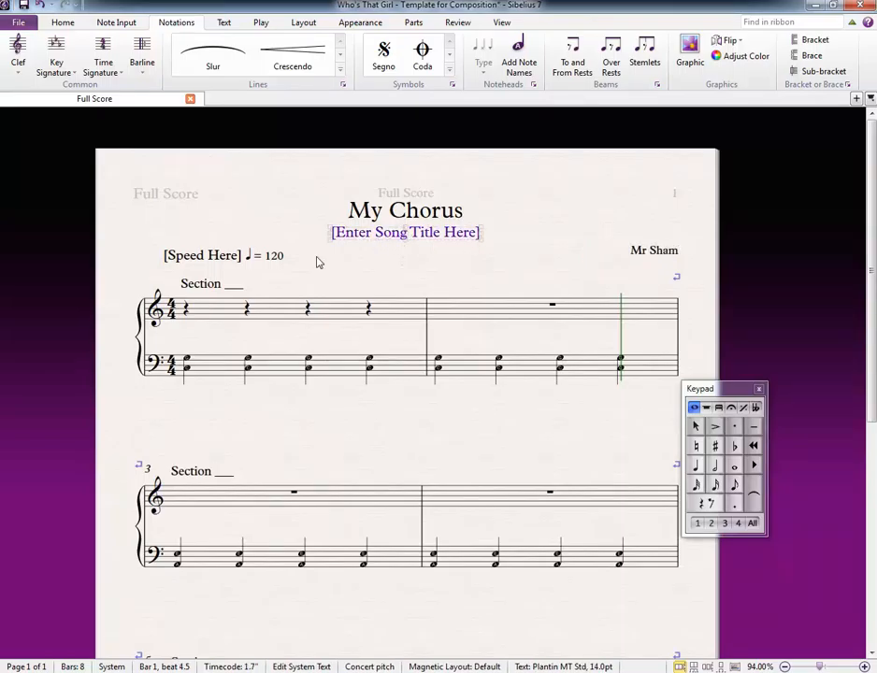
double_click(218, 256)
drag(241, 255, 164, 257)
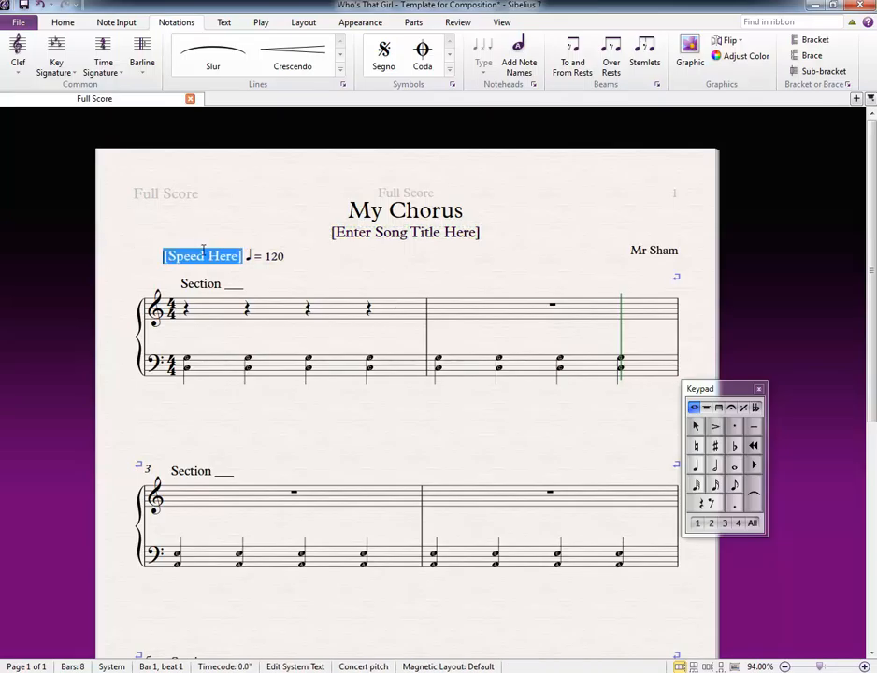
text(Allegro)
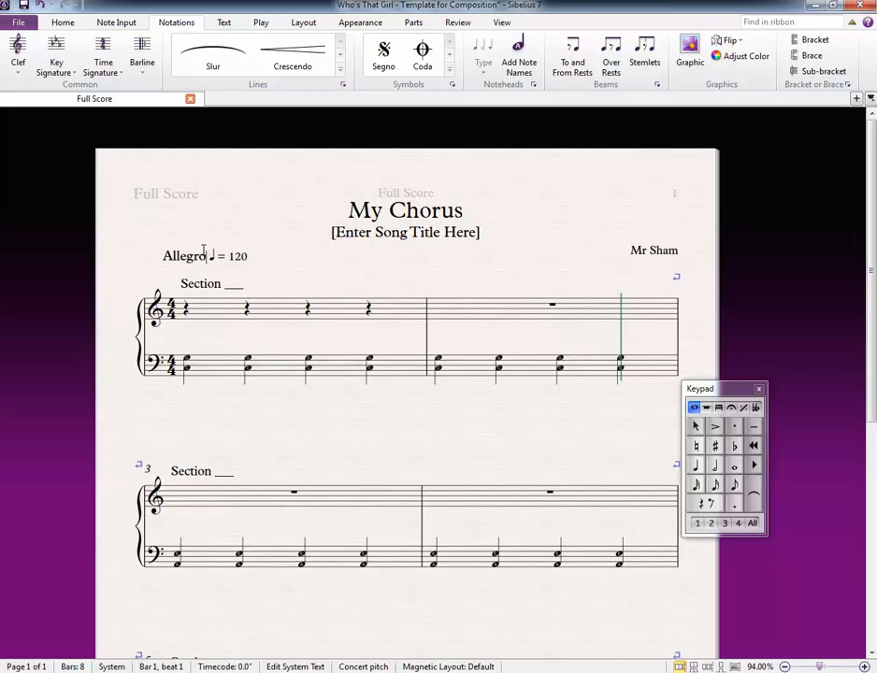
click(349, 277)
Step: Look over the blank section labels above bars 1, 3, 5 and 7
scroll(281, 280, down, 2)
scroll(290, 274, up, 2)
scroll(262, 262, down, 1)
double_click(231, 225)
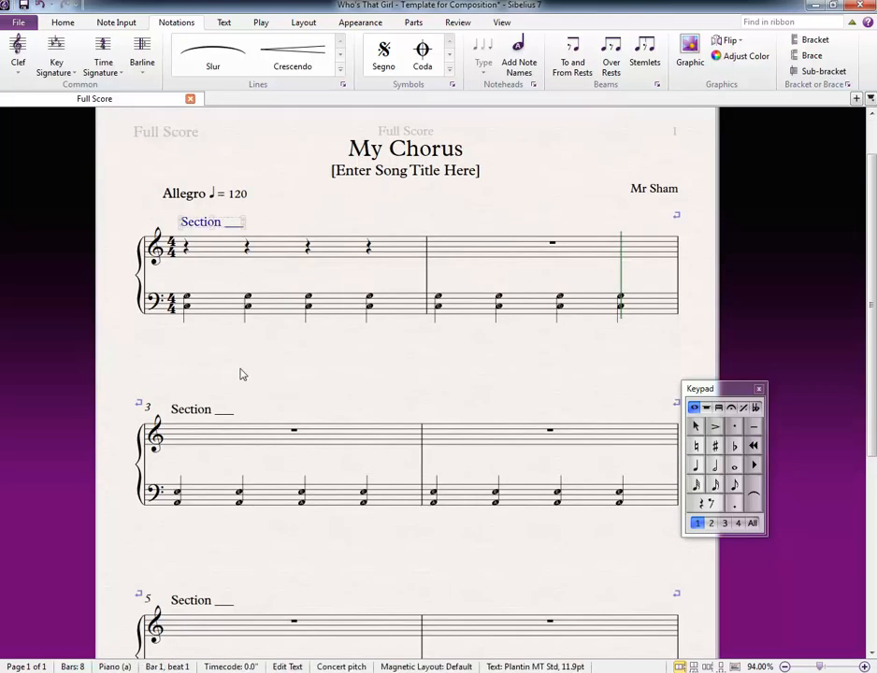
double_click(223, 414)
scroll(234, 409, down, 1)
scroll(234, 449, down, 1)
double_click(229, 477)
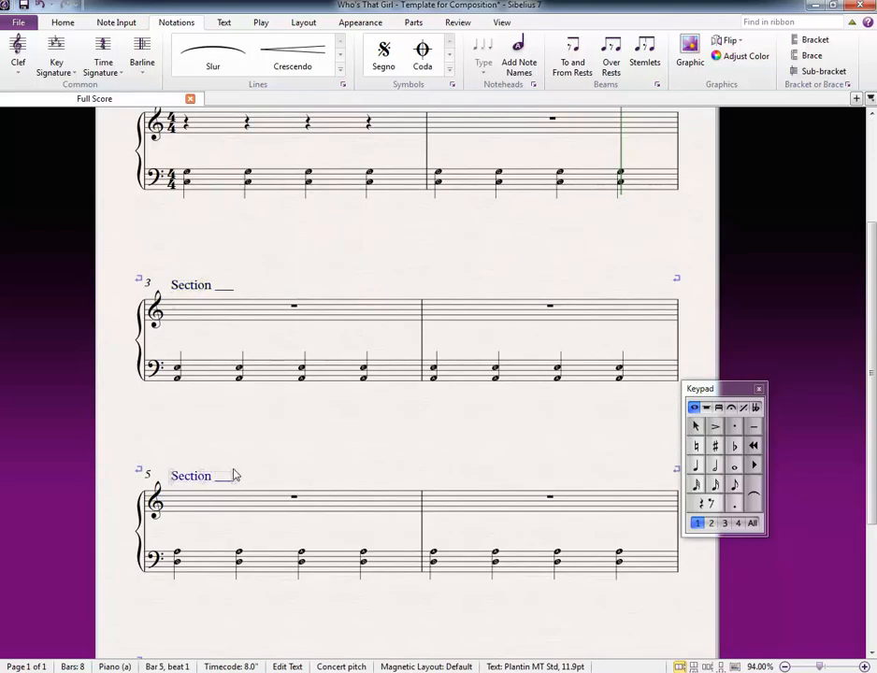
scroll(229, 482, down, 1)
double_click(222, 608)
scroll(221, 588, up, 4)
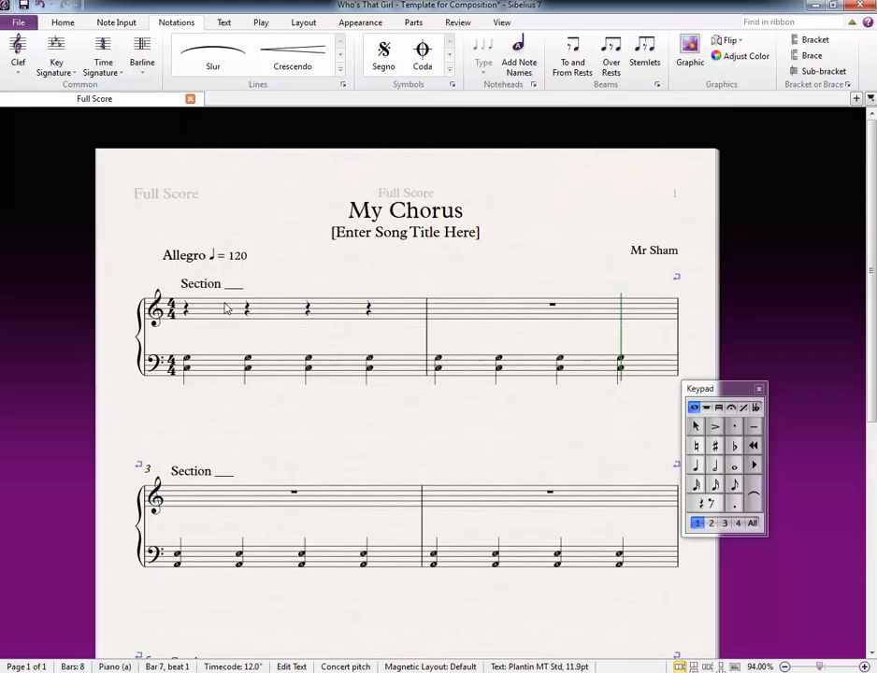
scroll(273, 503, down, 4)
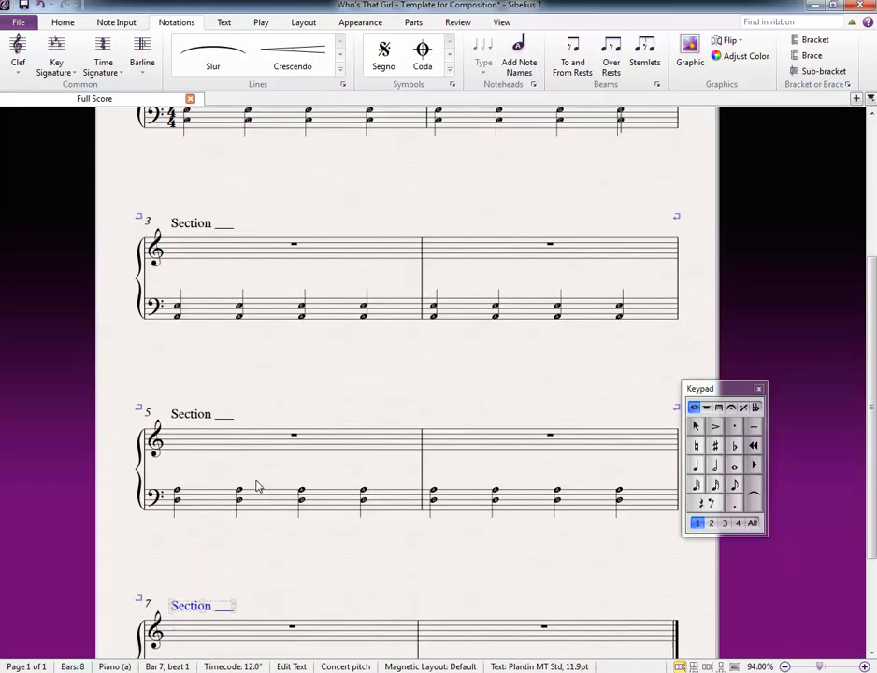
Step: Fill in the section labels above bars 1 and 3 so that both read "Section A"
scroll(258, 486, up, 3)
double_click(233, 224)
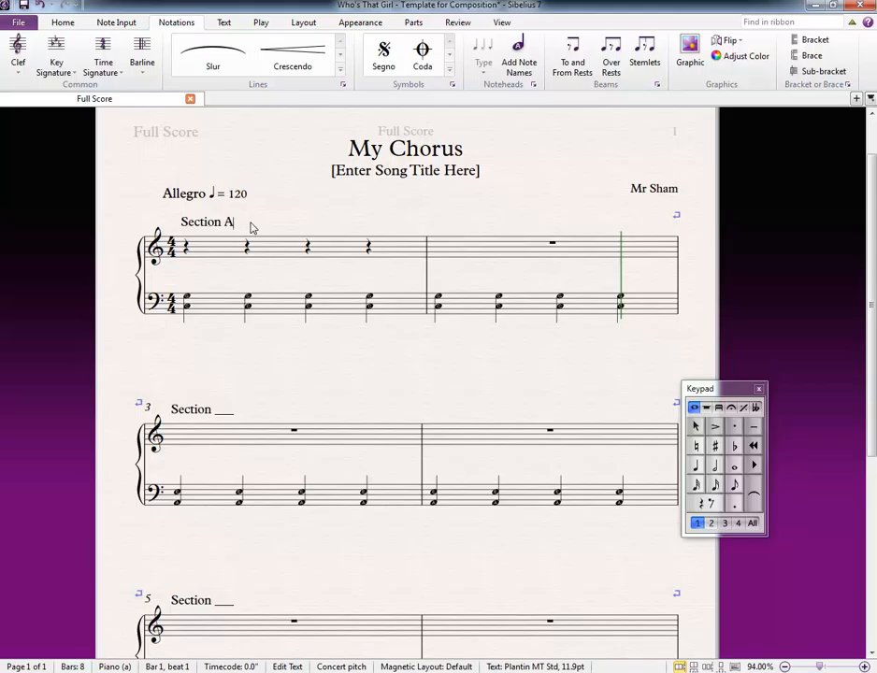
key(Escape)
double_click(226, 411)
text(A)
key(Escape)
key(Escape)
Step: Fill in the section label above bar 5 so that it reads "Section B"
scroll(251, 401, down, 2)
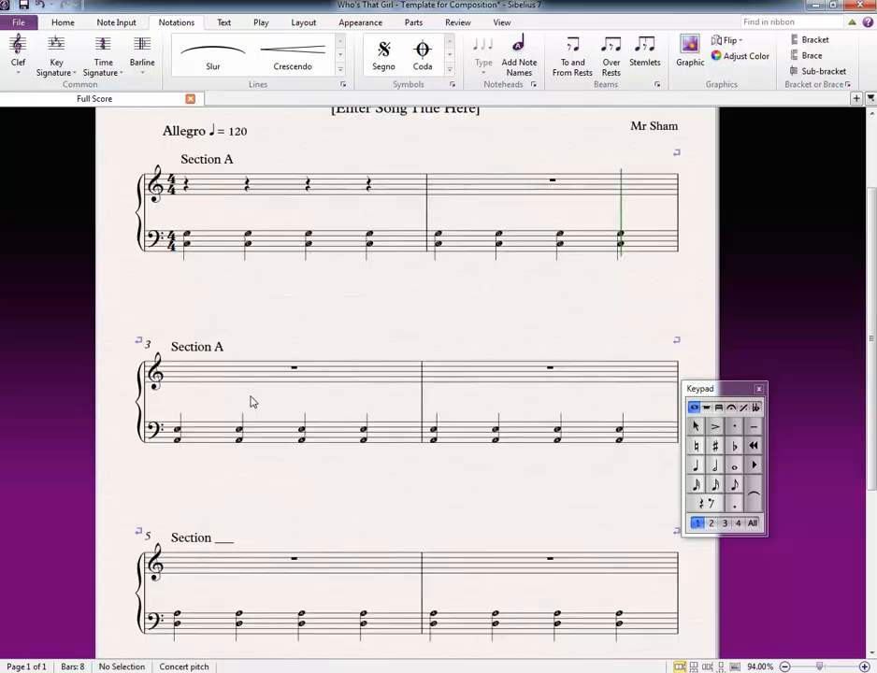
double_click(224, 475)
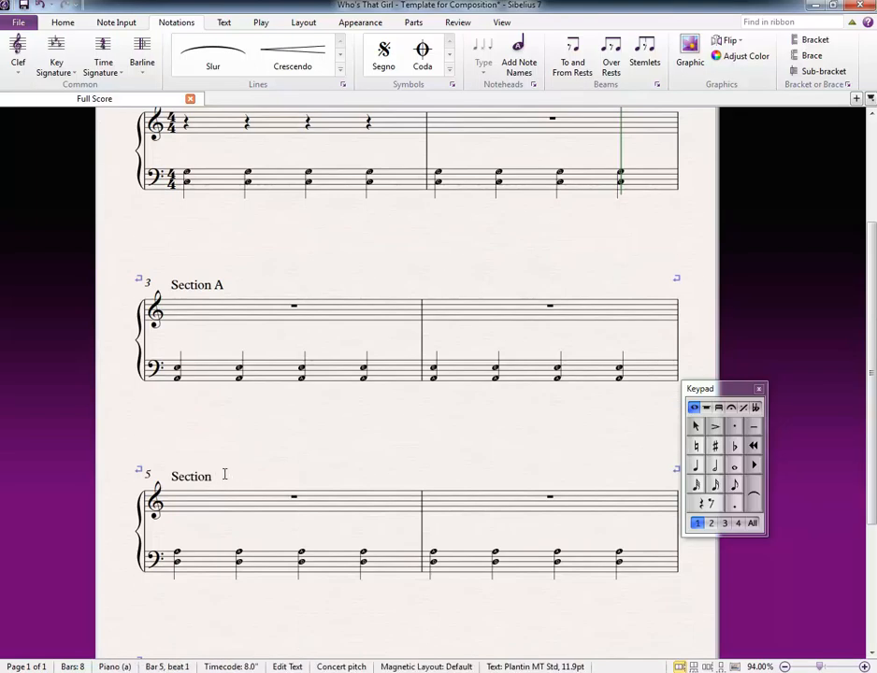
key(Escape)
key(Escape)
double_click(219, 478)
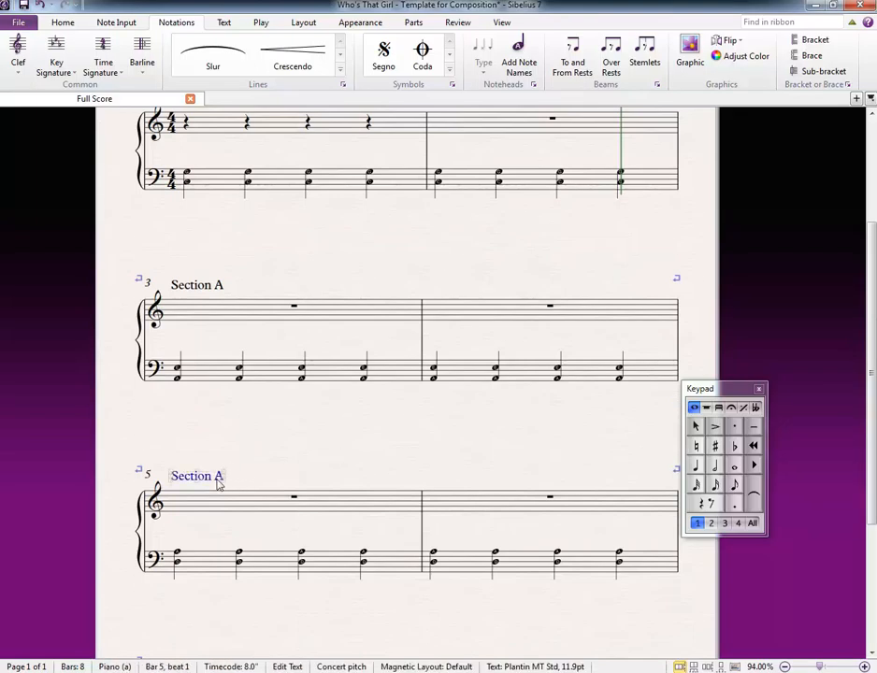
key(BackSpace)
text(B)
key(Escape)
key(Escape)
Step: Fill in the section label above bar 7 so that it reads "Section A"
scroll(231, 512, down, 2)
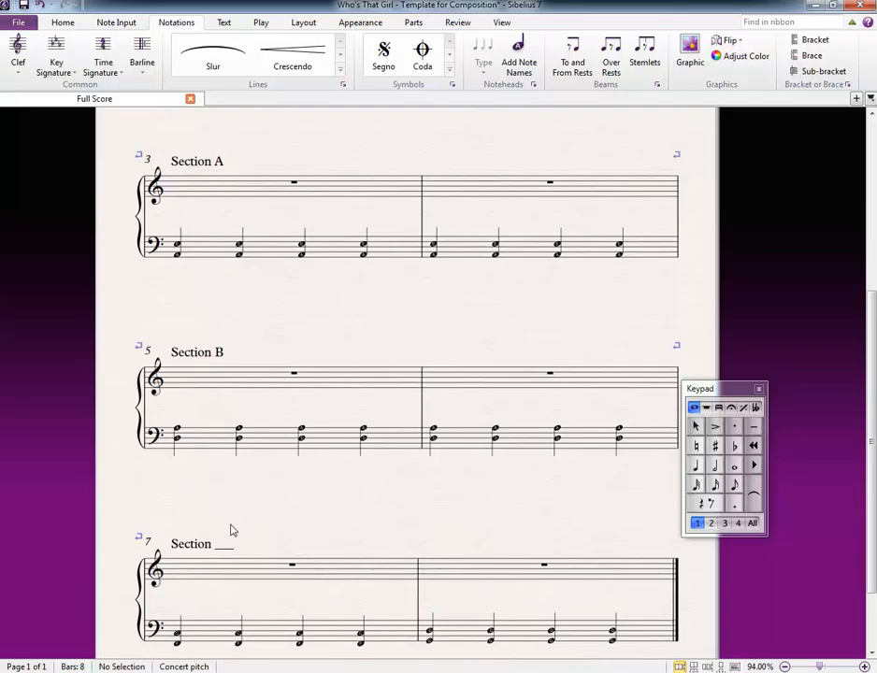
double_click(227, 547)
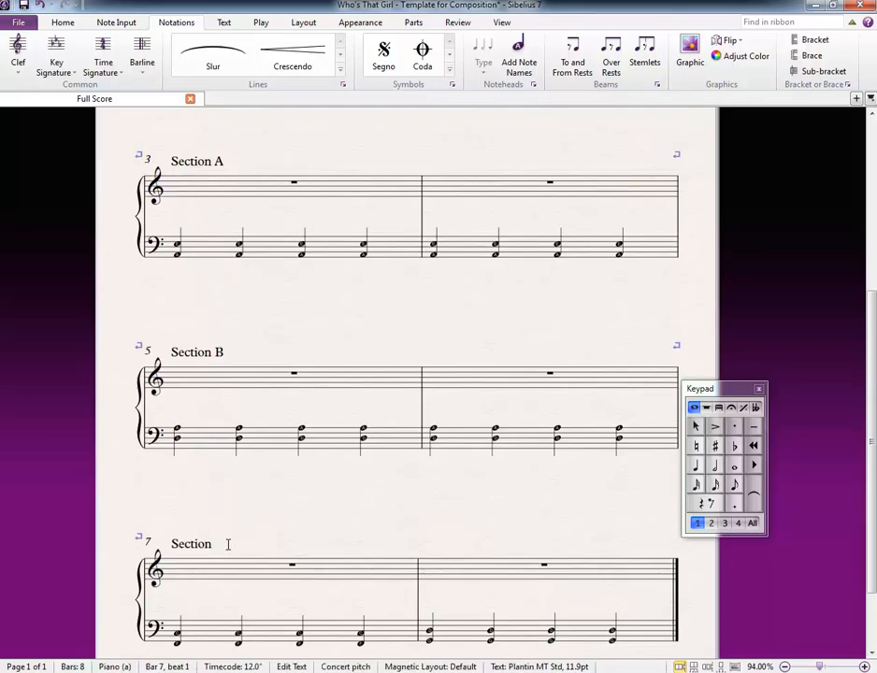
text(A)
key(Escape)
key(Escape)
scroll(323, 491, up, 3)
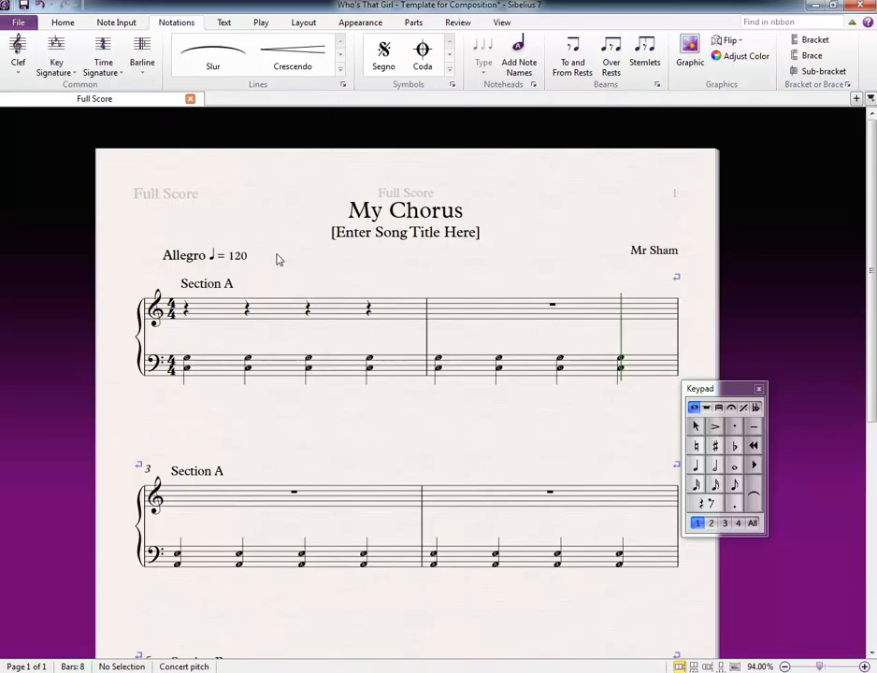
scroll(287, 287, down, 6)
scroll(307, 285, up, 5)
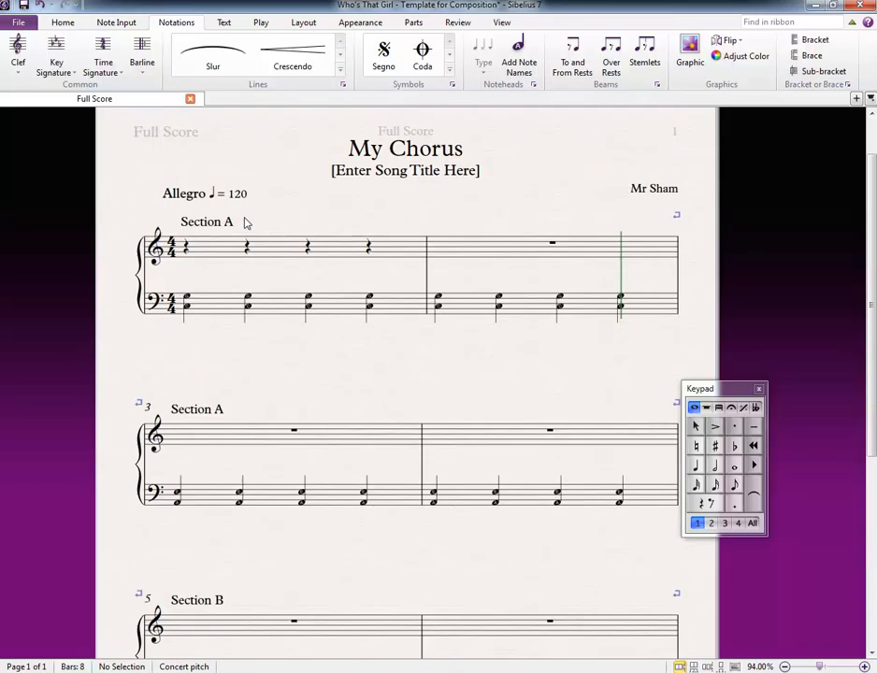
scroll(286, 229, up, 1)
drag(284, 242, 272, 213)
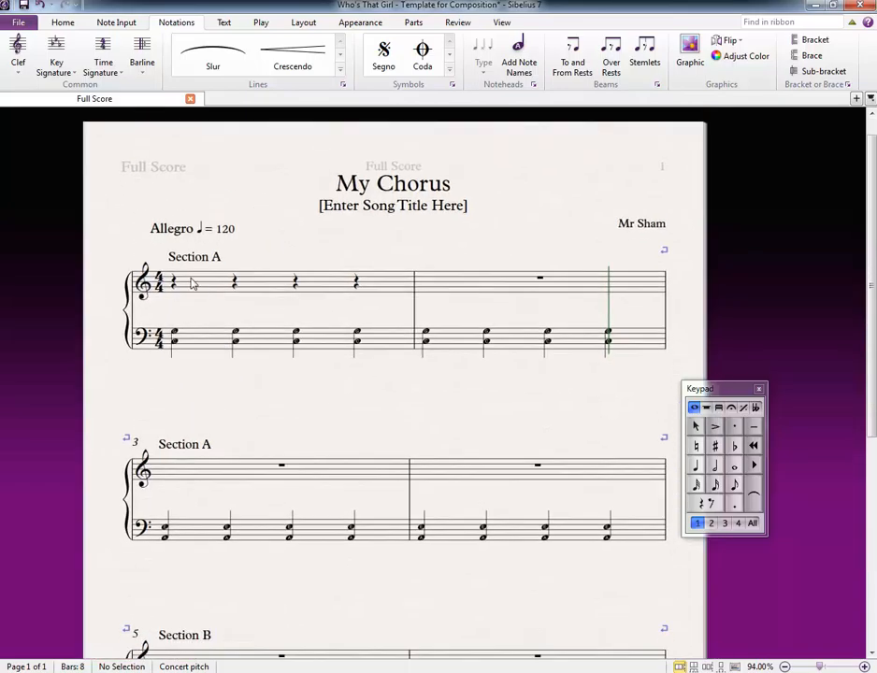
click(173, 283)
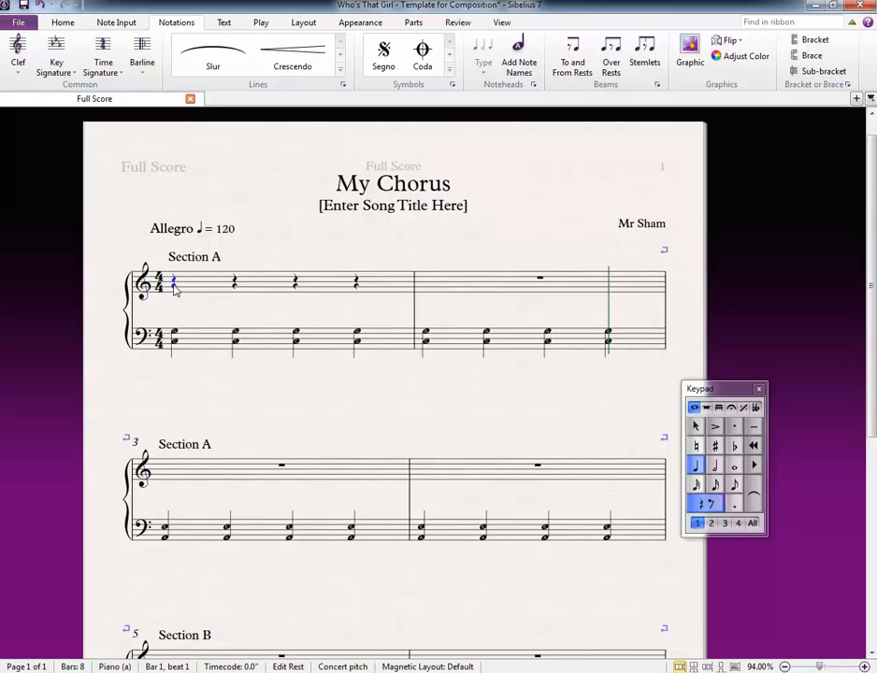
click(114, 23)
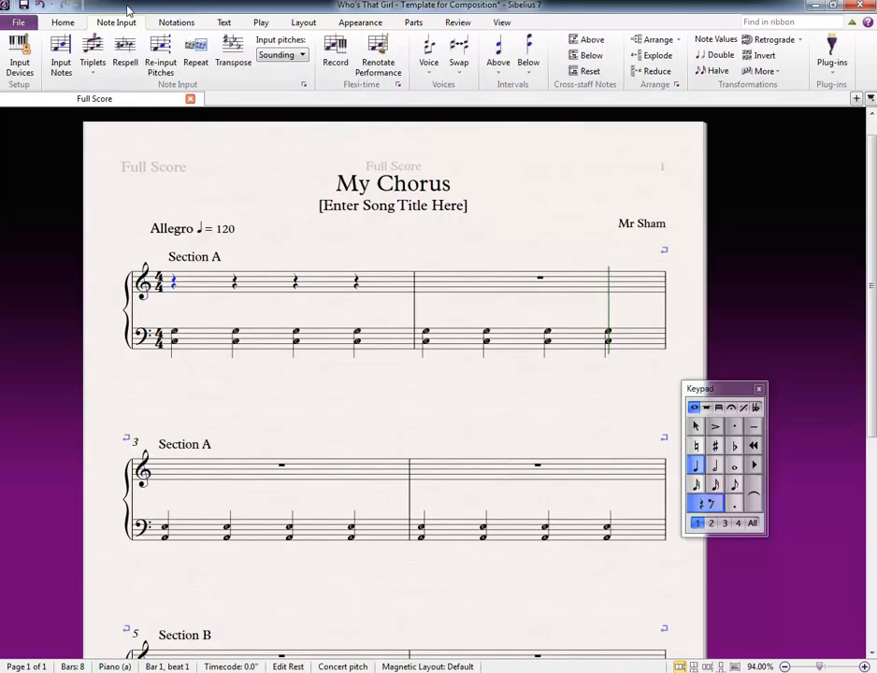
click(60, 58)
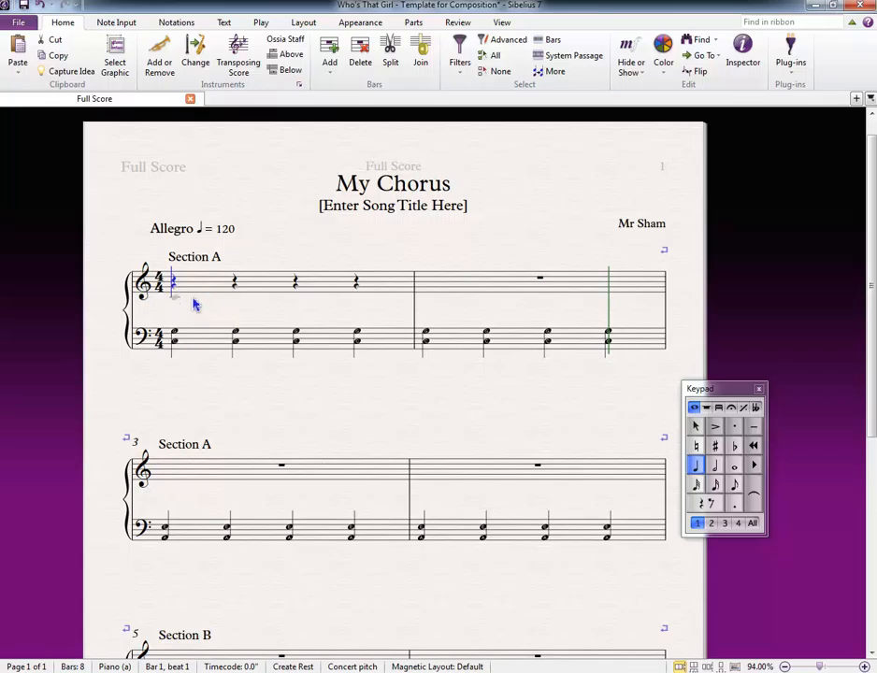
key(Escape)
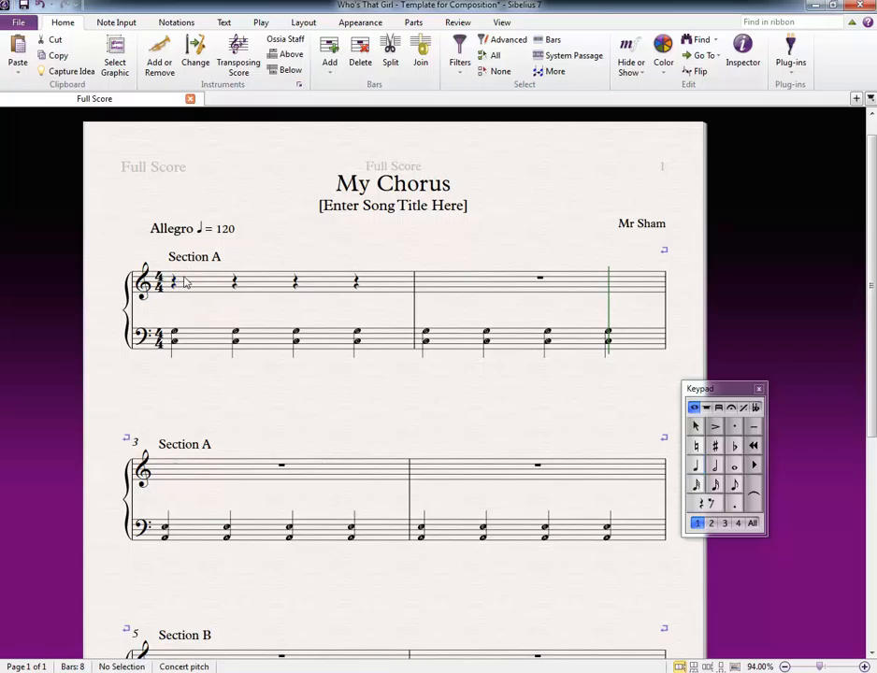
Step: Start note input at the first treble rest of bar 1 and enter a quarter-note C4 on beat 1
drag(209, 338, 224, 318)
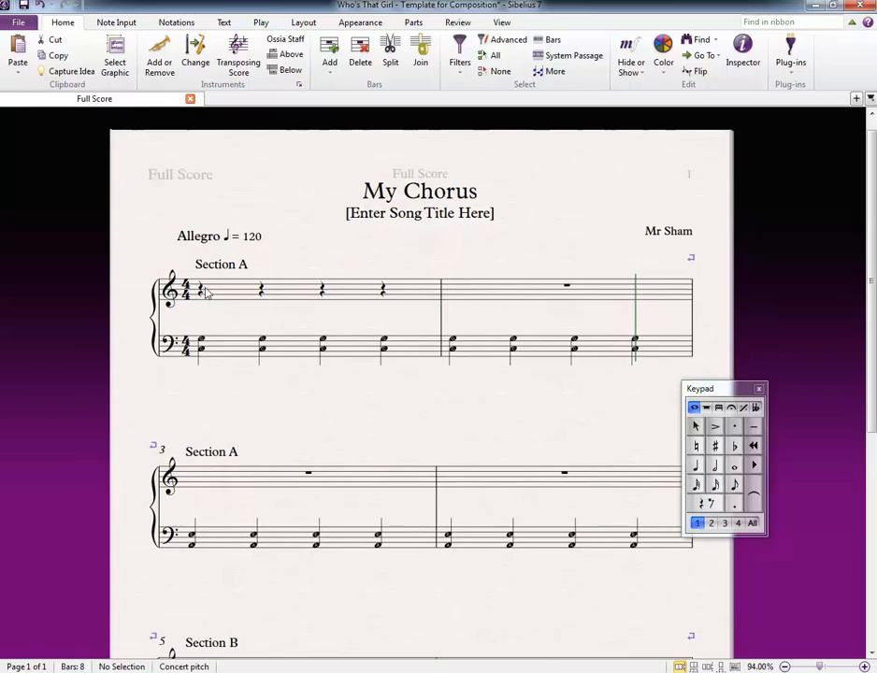
click(202, 288)
click(201, 290)
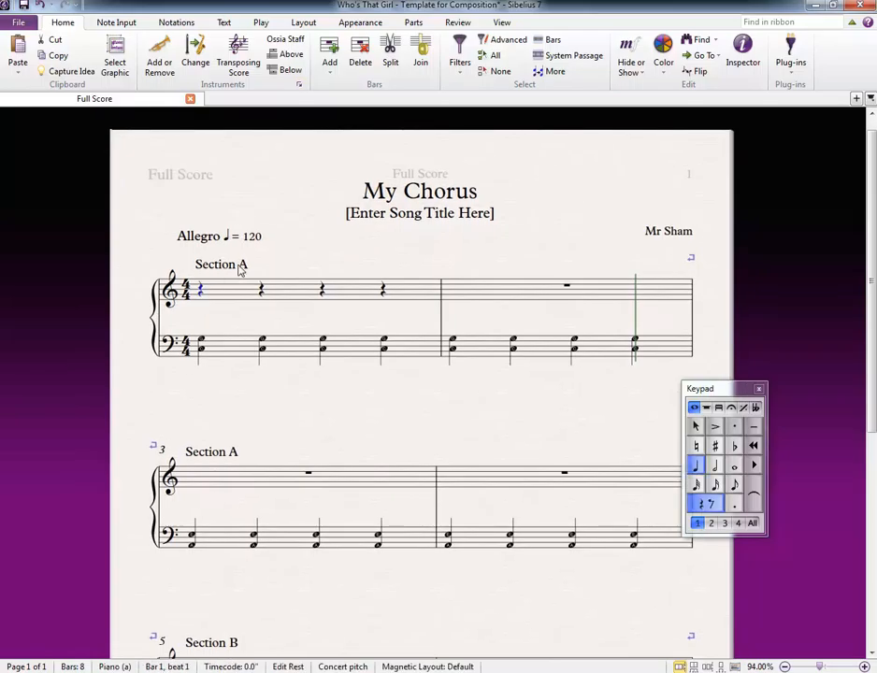
key(n)
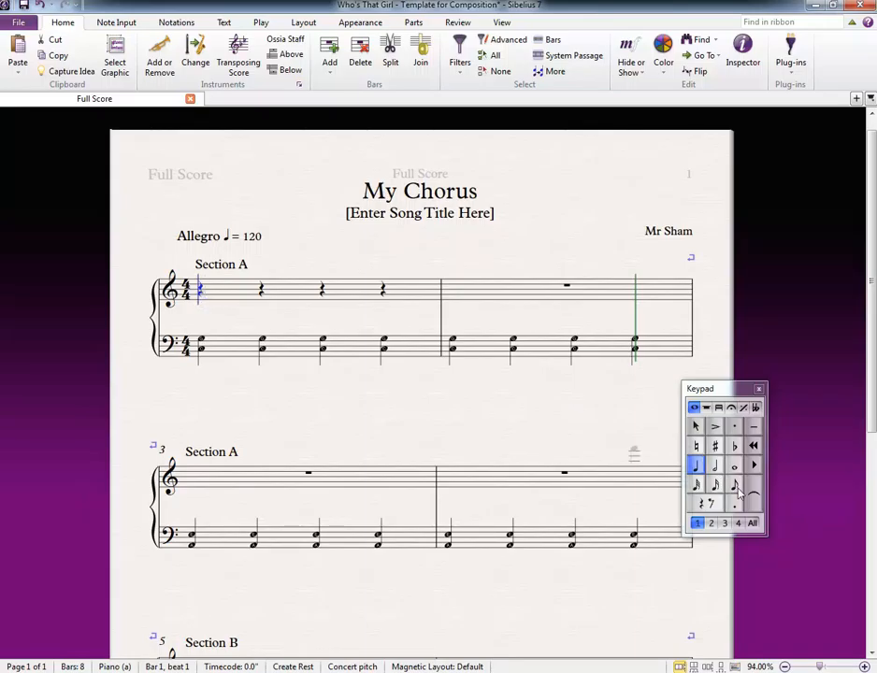
click(696, 467)
click(735, 486)
click(696, 467)
click(204, 305)
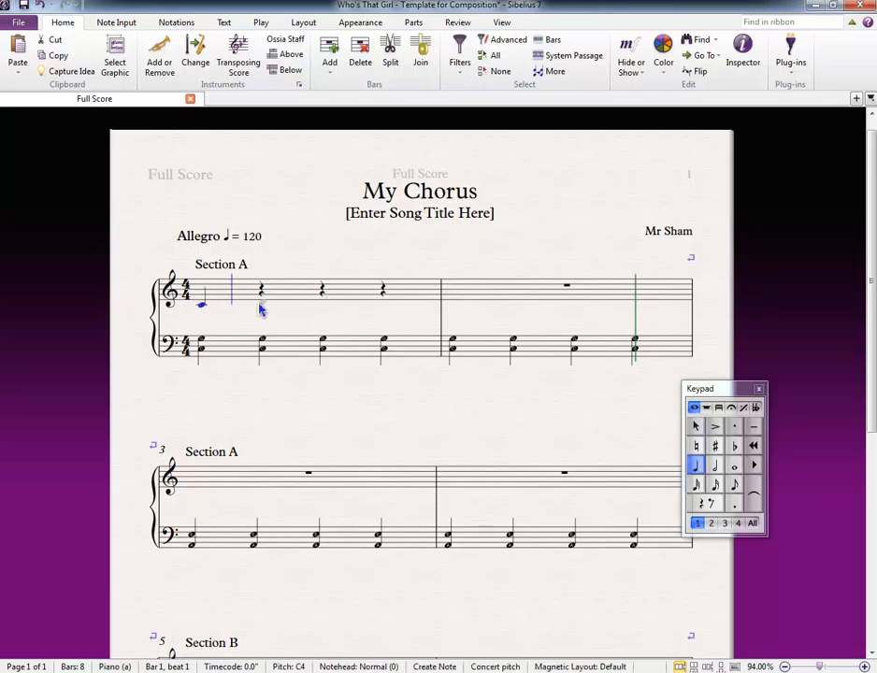
Step: Complete bar 1's treble melody with eighth notes D4, E4, F4 and E4, followed by a quarter-note G4
key(3)
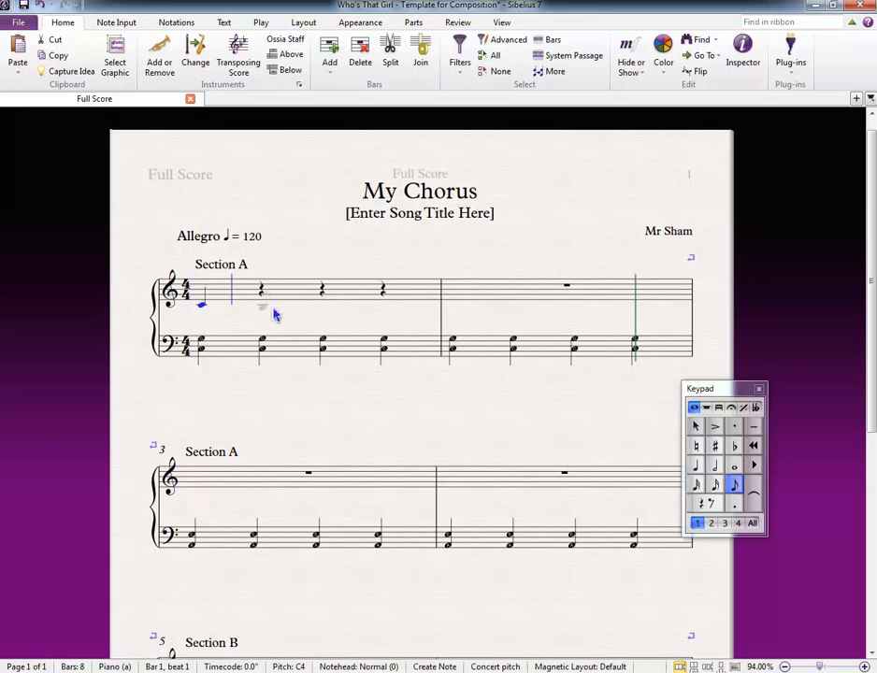
click(262, 300)
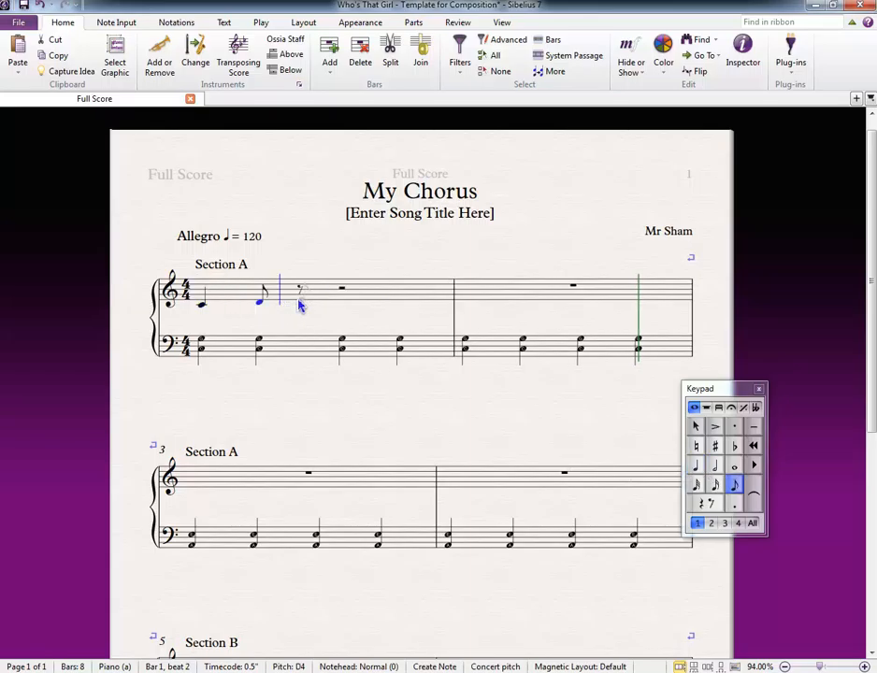
click(299, 300)
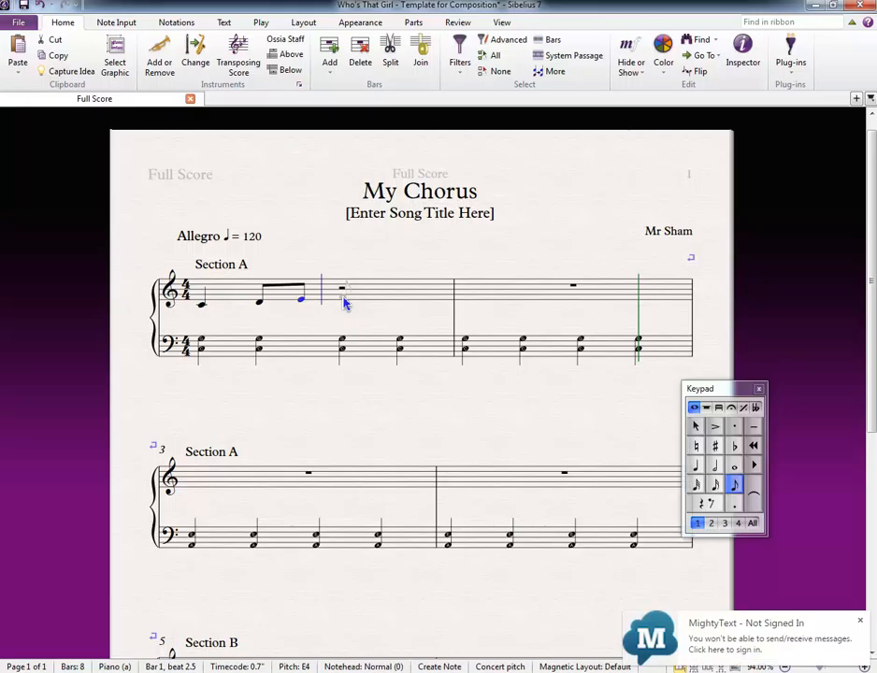
click(345, 299)
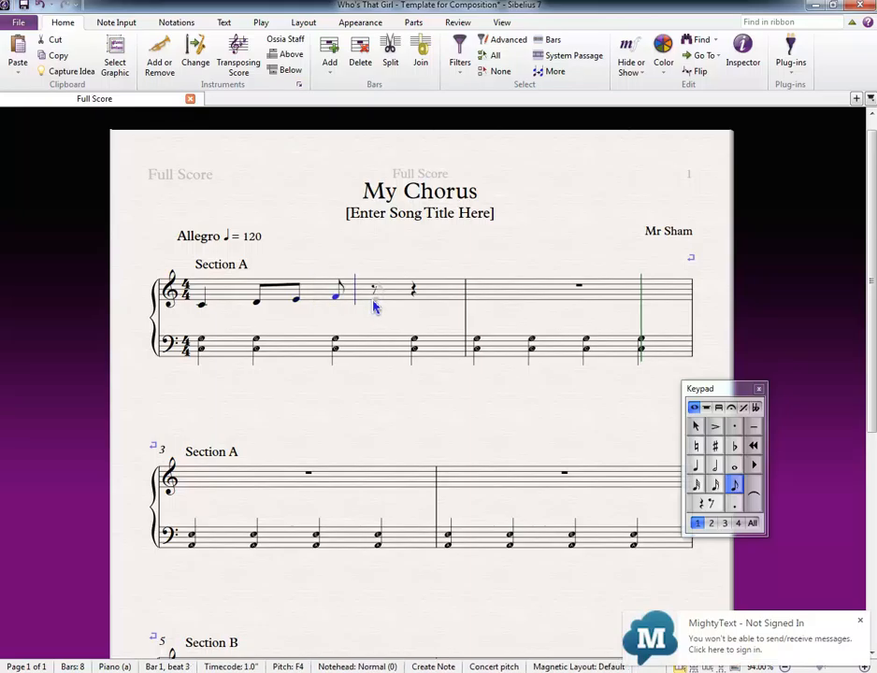
click(374, 300)
key(4)
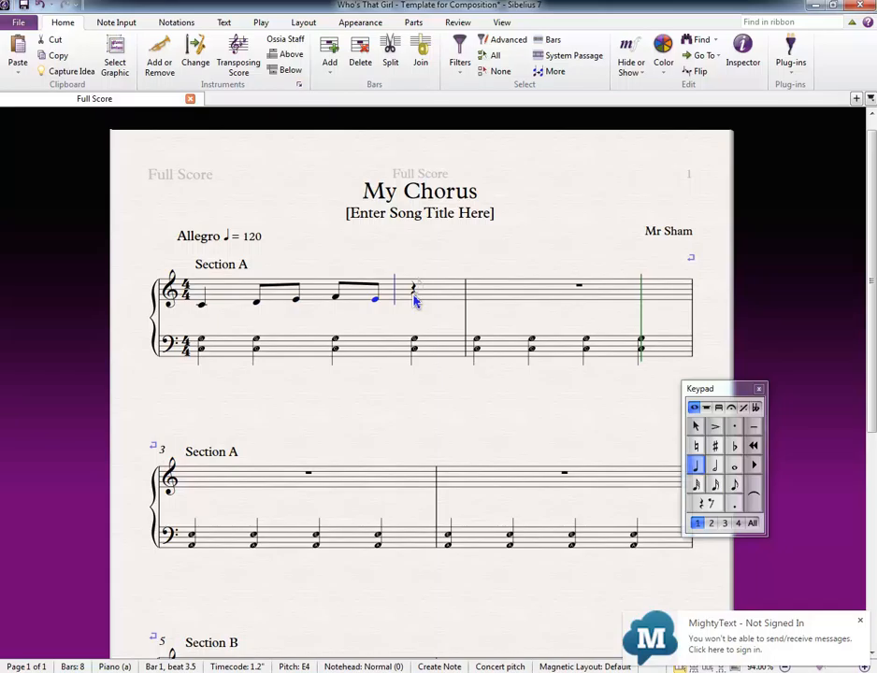
click(414, 294)
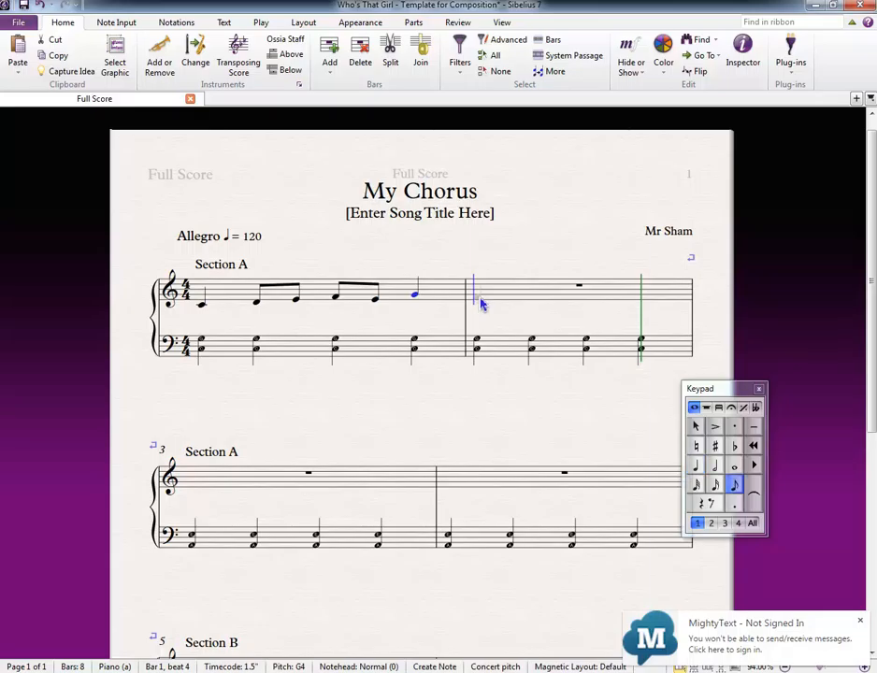
Step: Enter eighth notes G4, F4, E4 and D4 and a quarter-note C4 in the treble staff of bar 2
key(3)
key(4)
click(485, 302)
key(3)
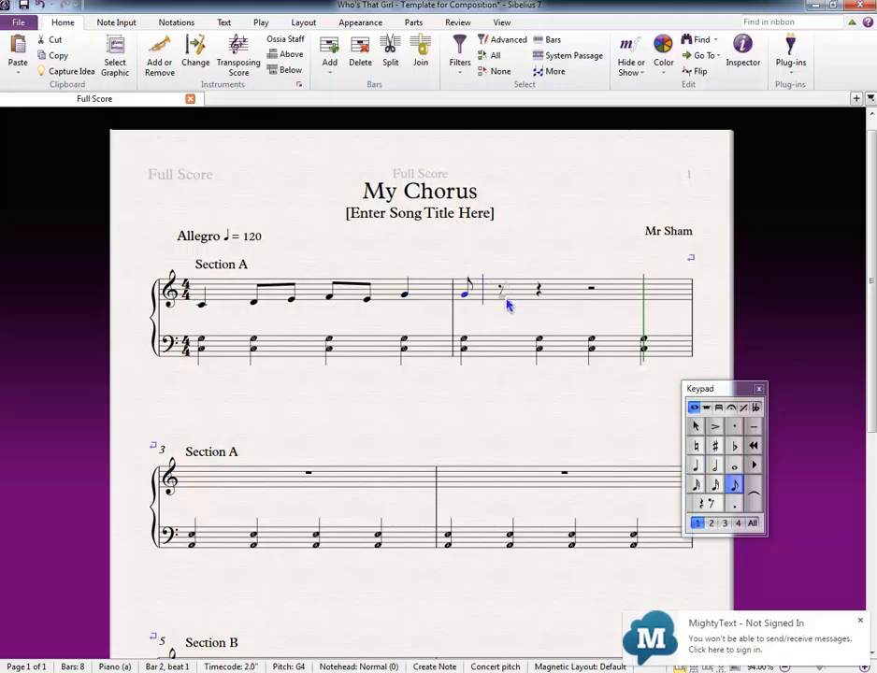
click(506, 300)
click(537, 302)
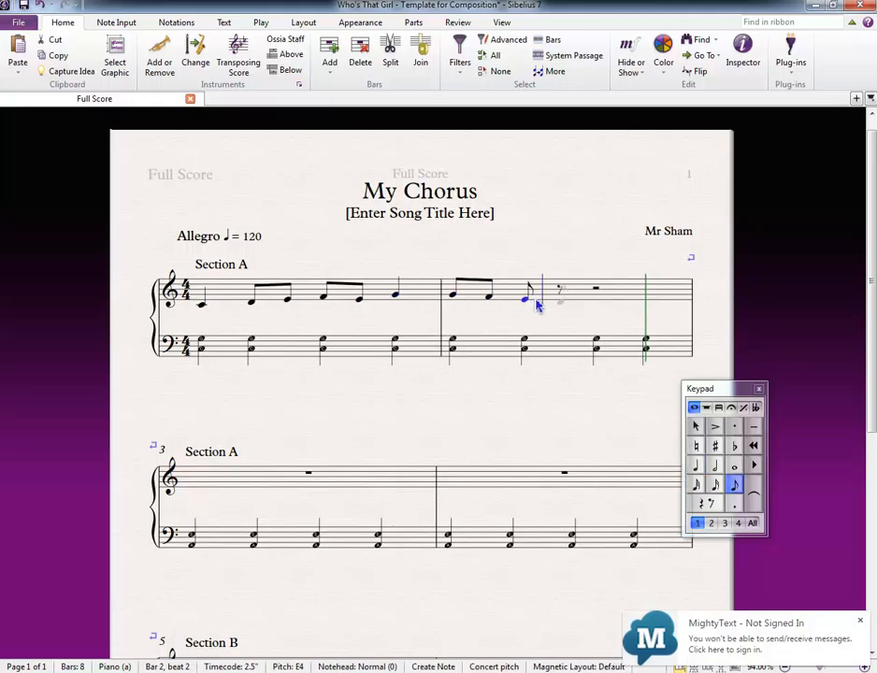
click(588, 307)
key(4)
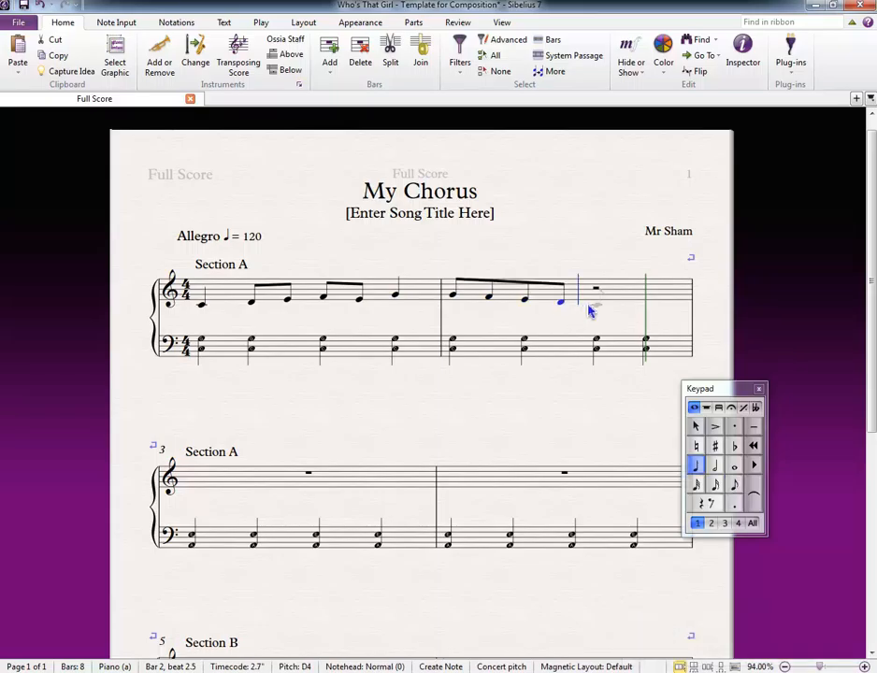
click(588, 310)
scroll(305, 329, down, 2)
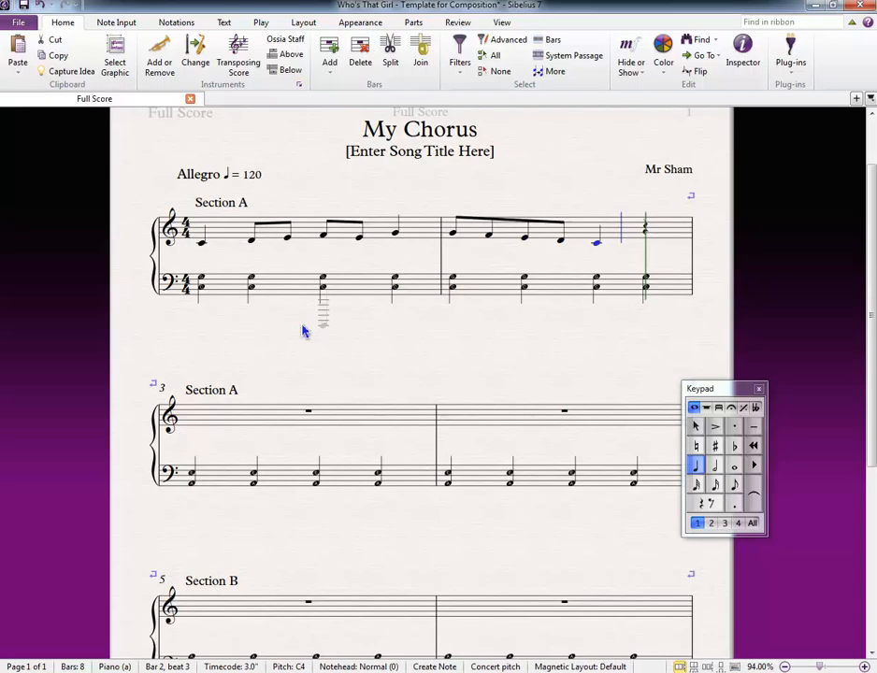
Step: Leave note input and copy the treble melody of bars 1 and 2 as one passage
key(Escape)
drag(200, 293, 170, 326)
click(204, 277)
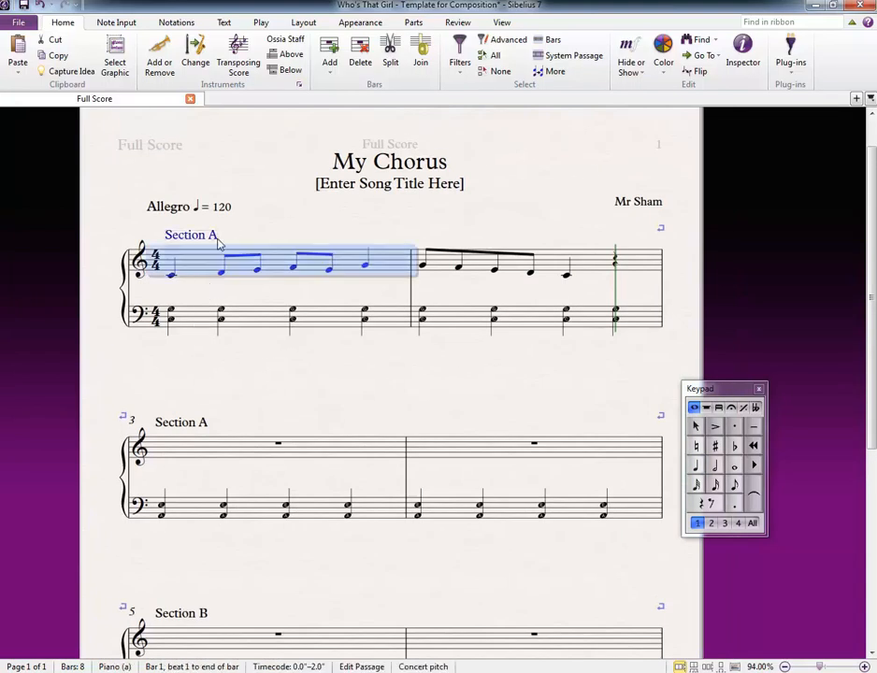
click(200, 426)
click(294, 371)
click(192, 254)
shift+click(502, 260)
right_click(395, 258)
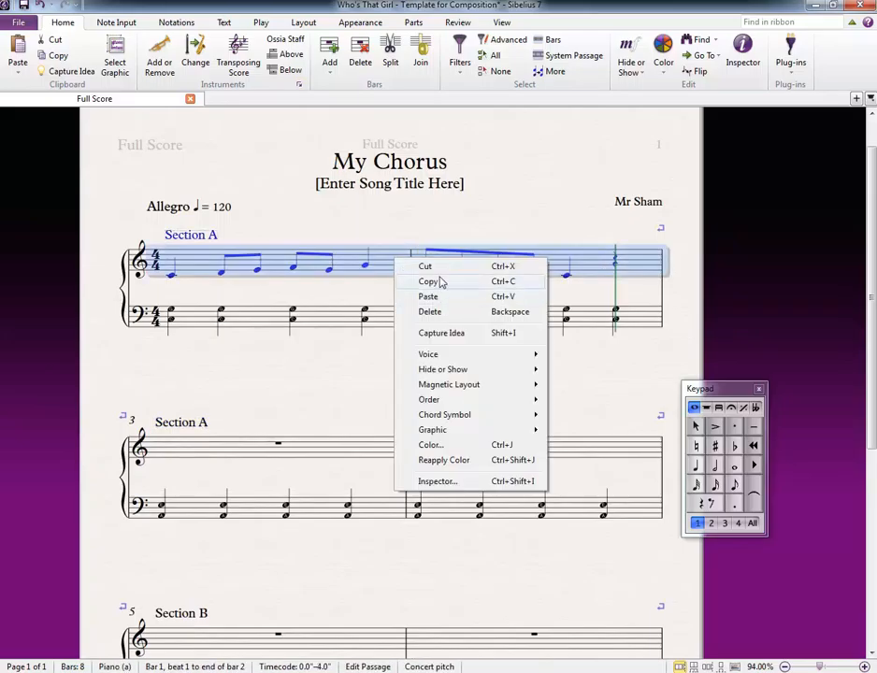
click(430, 281)
Step: Paste the copied two-bar melody into the treble staff starting at bar 3
click(219, 448)
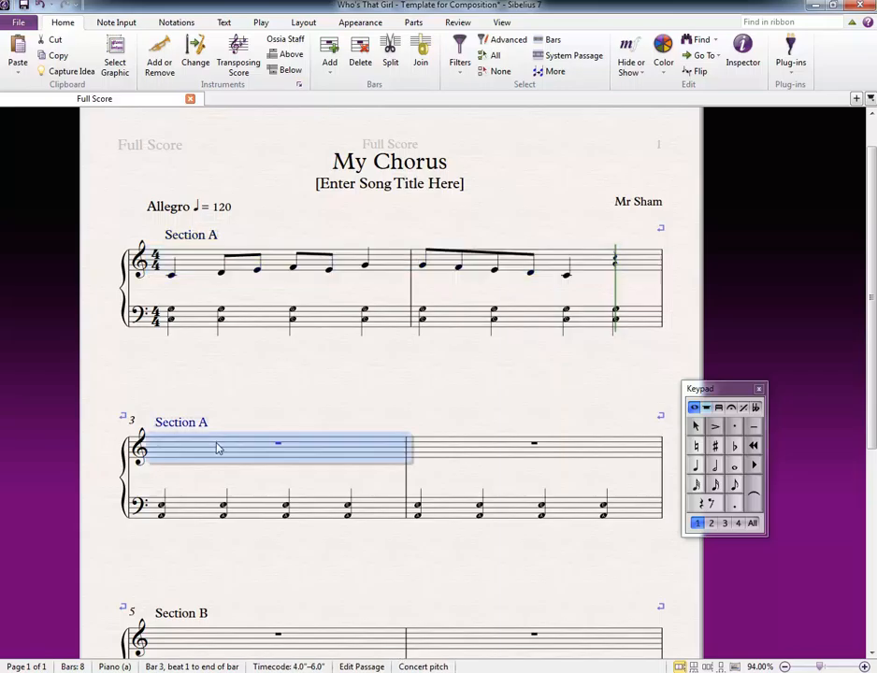
right_click(217, 447)
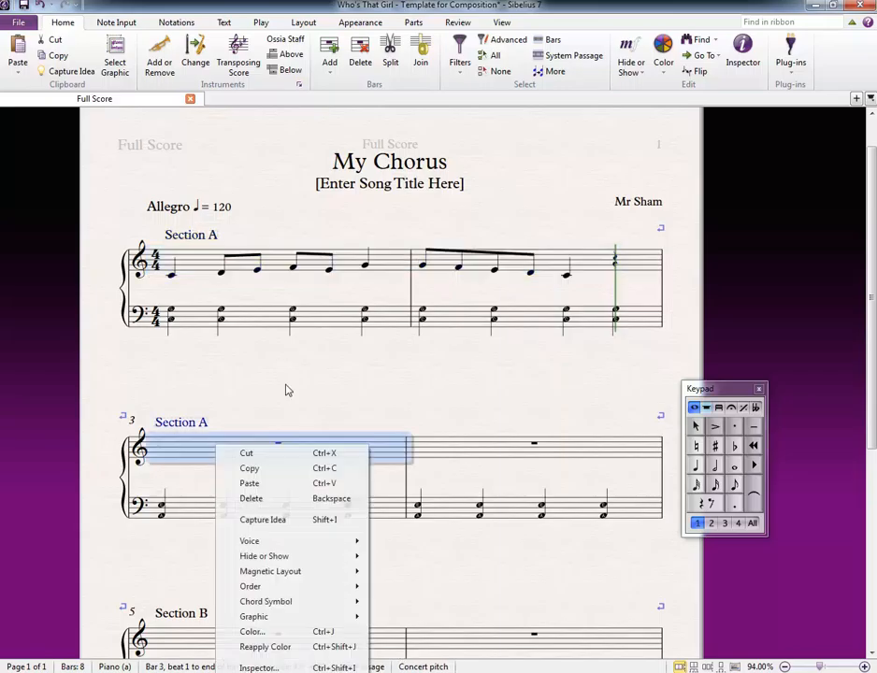
click(262, 483)
scroll(346, 344, down, 2)
scroll(343, 337, up, 2)
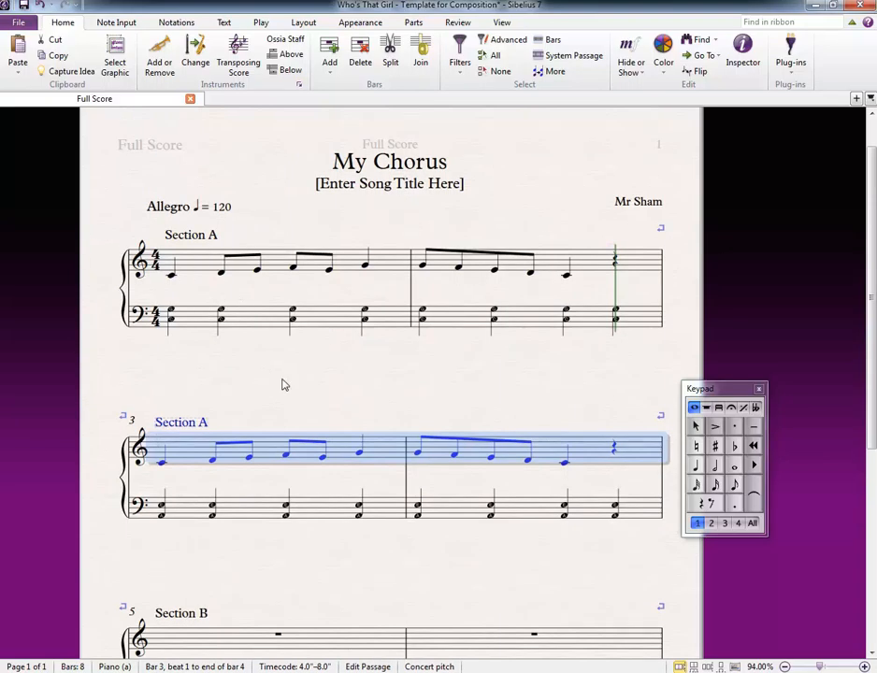
Step: Select the first treble note of bar 1 and display the Transport panel above the score, keeping the Keypad shown
click(172, 274)
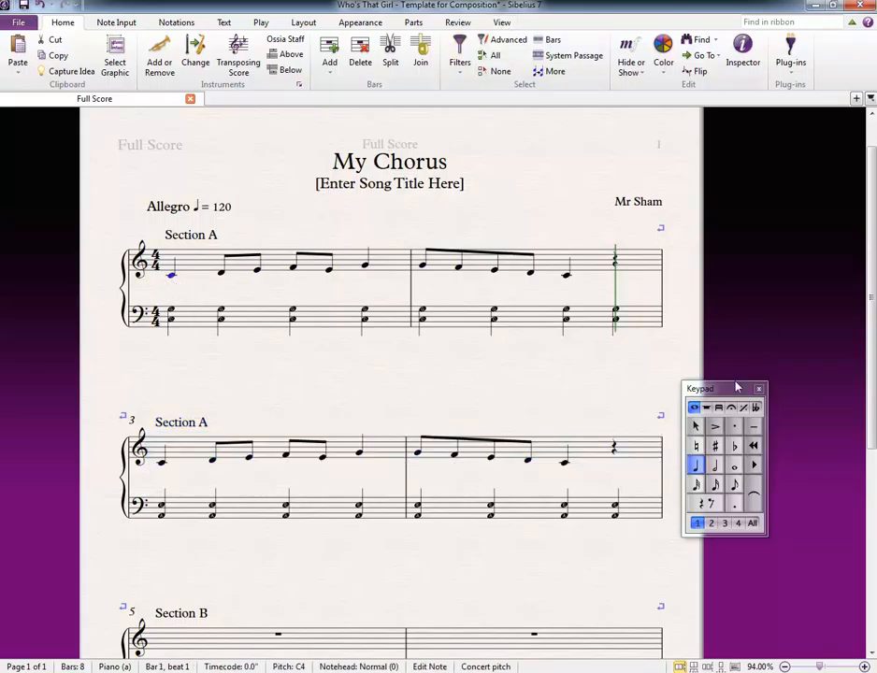
click(500, 23)
click(781, 79)
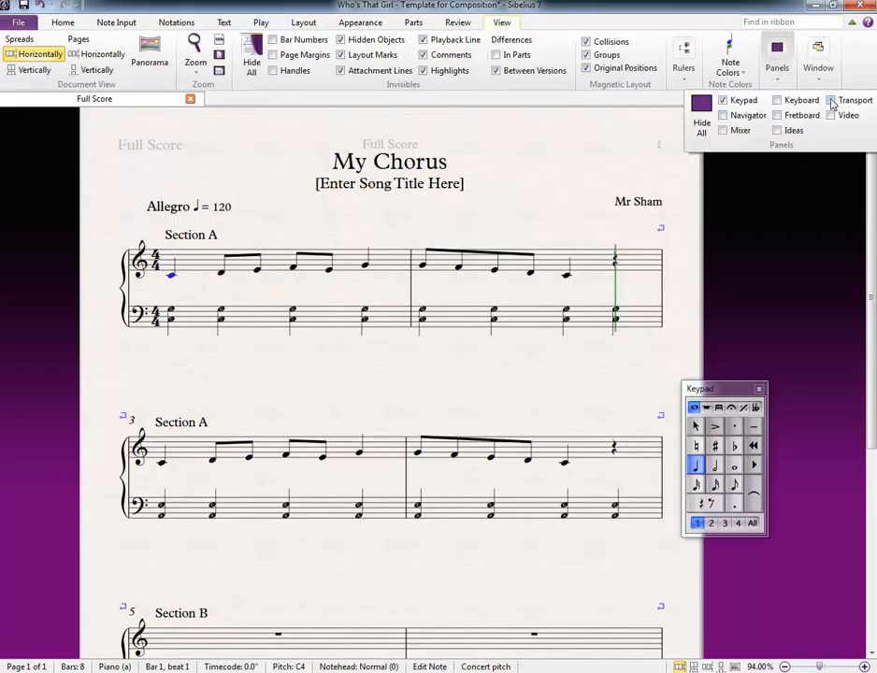
click(726, 100)
click(775, 58)
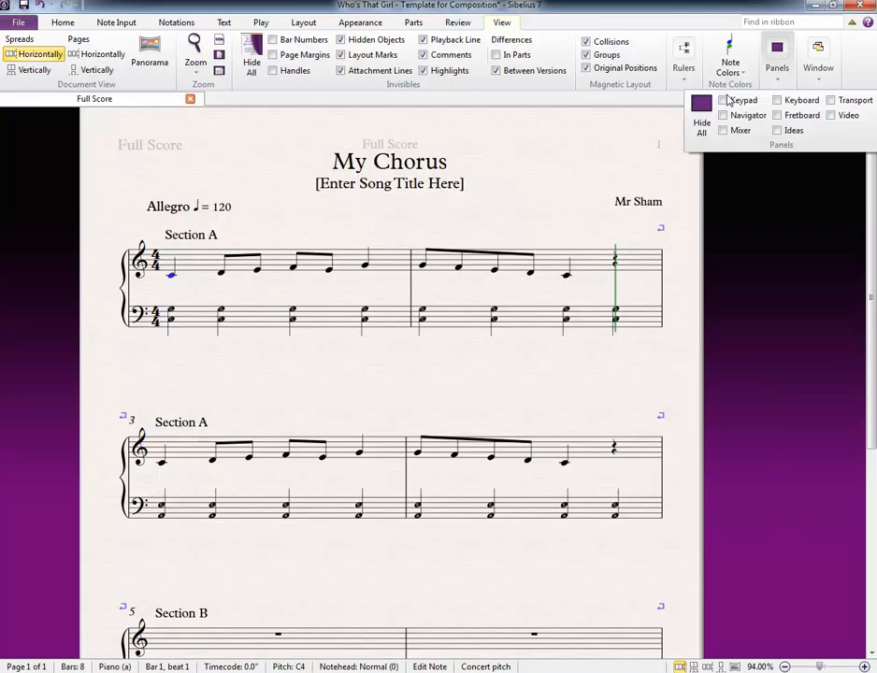
click(726, 101)
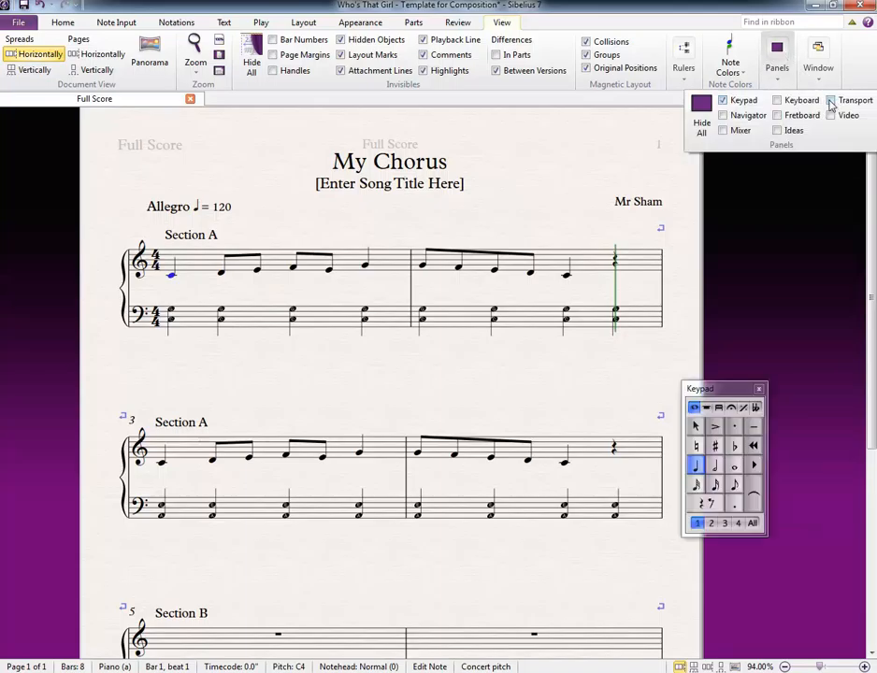
click(830, 101)
drag(763, 131, 662, 126)
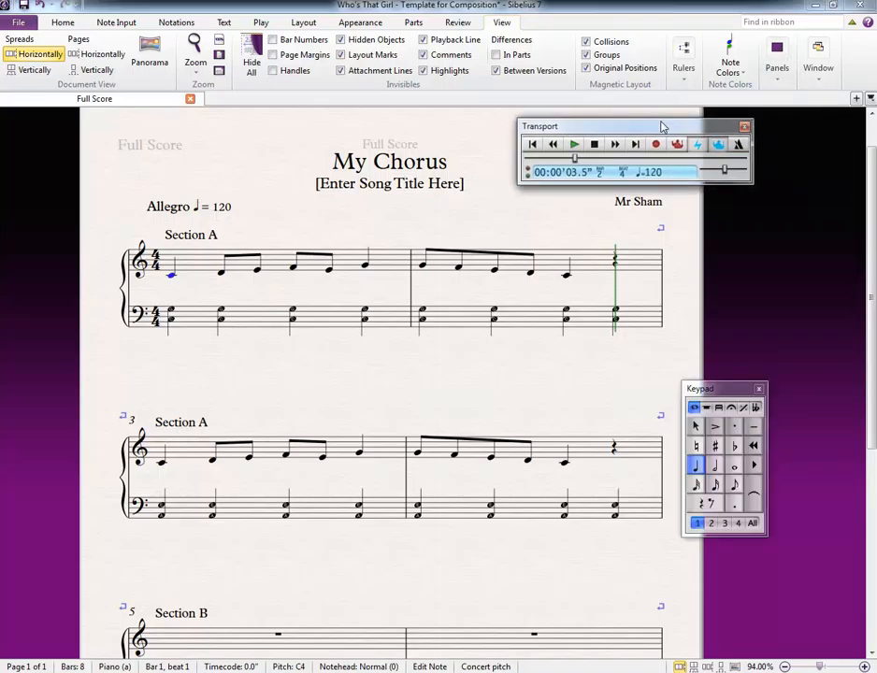
Step: Move the playback position back to the beginning and play the score through
key(ctrl+equal)
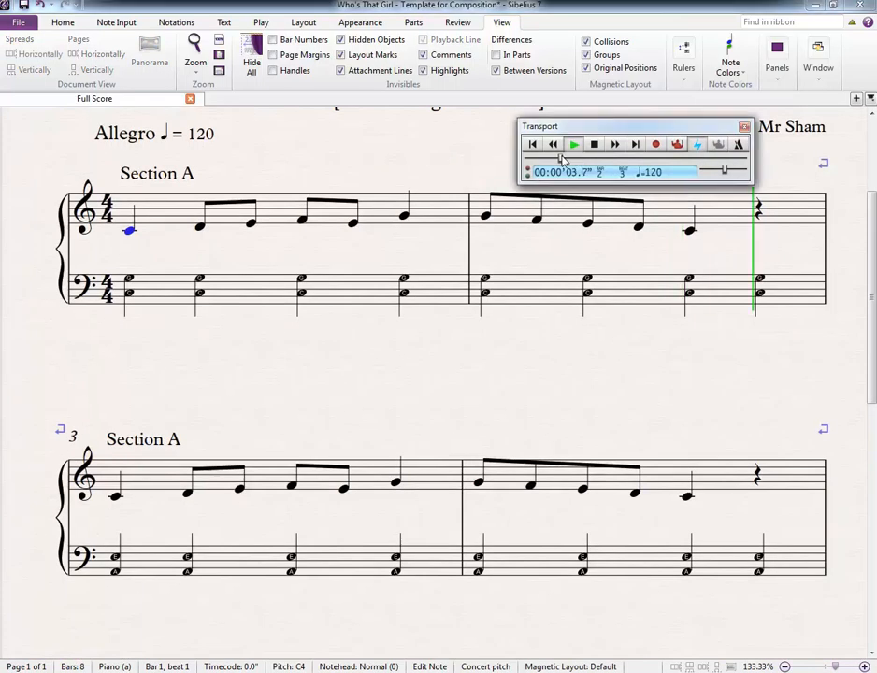
click(552, 159)
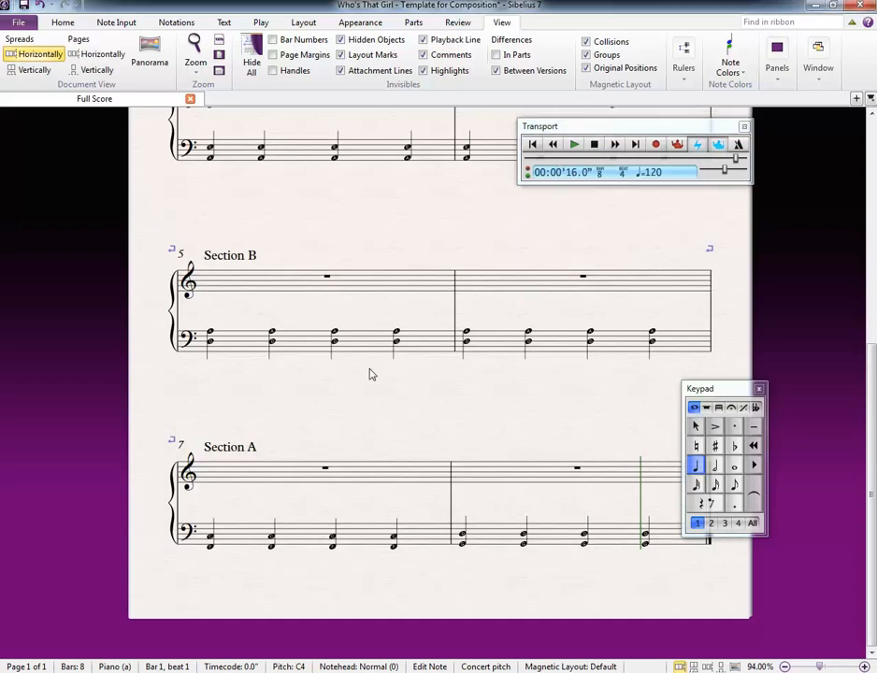
Step: Paste the copied two-bar Section A melody into the treble staff starting at bar 7
scroll(361, 401, up, 5)
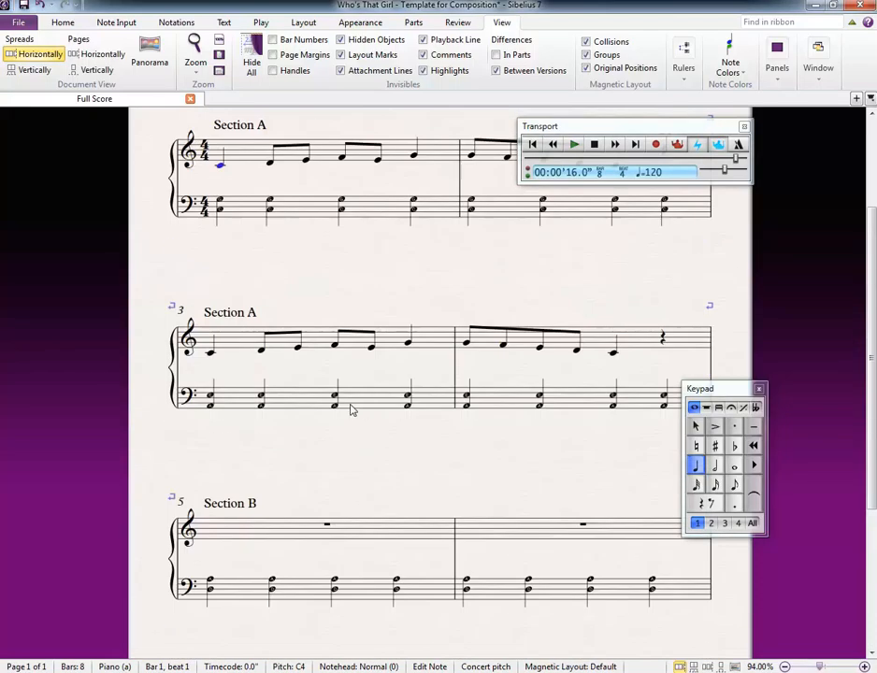
click(246, 263)
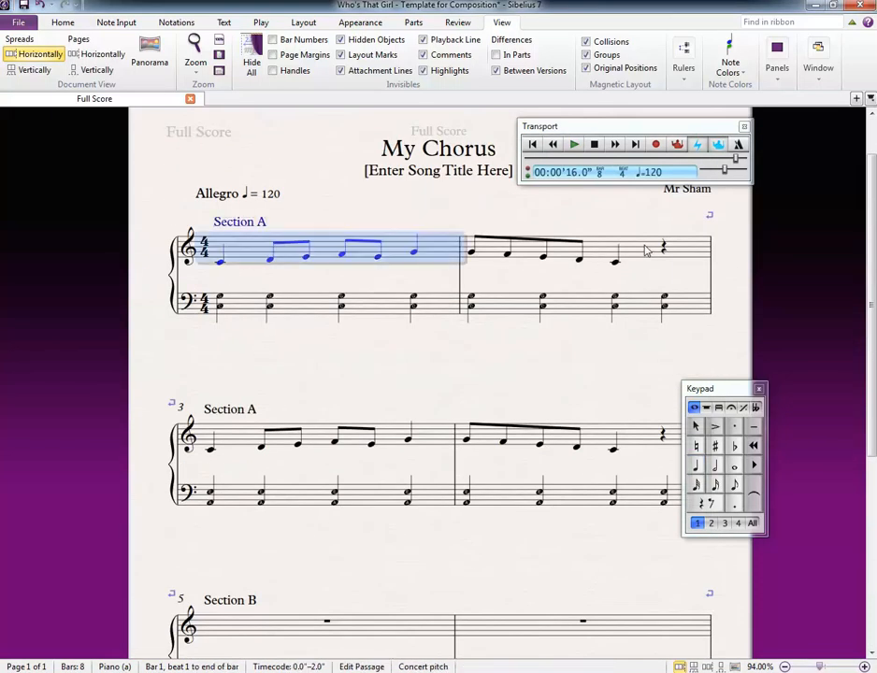
click(638, 250)
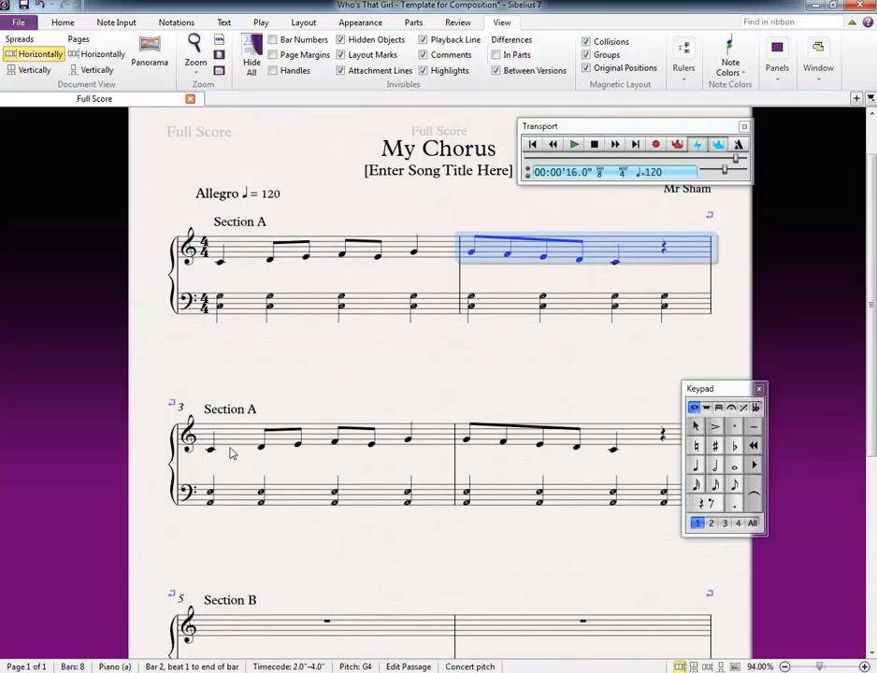
key(Escape)
click(407, 436)
shift+click(662, 439)
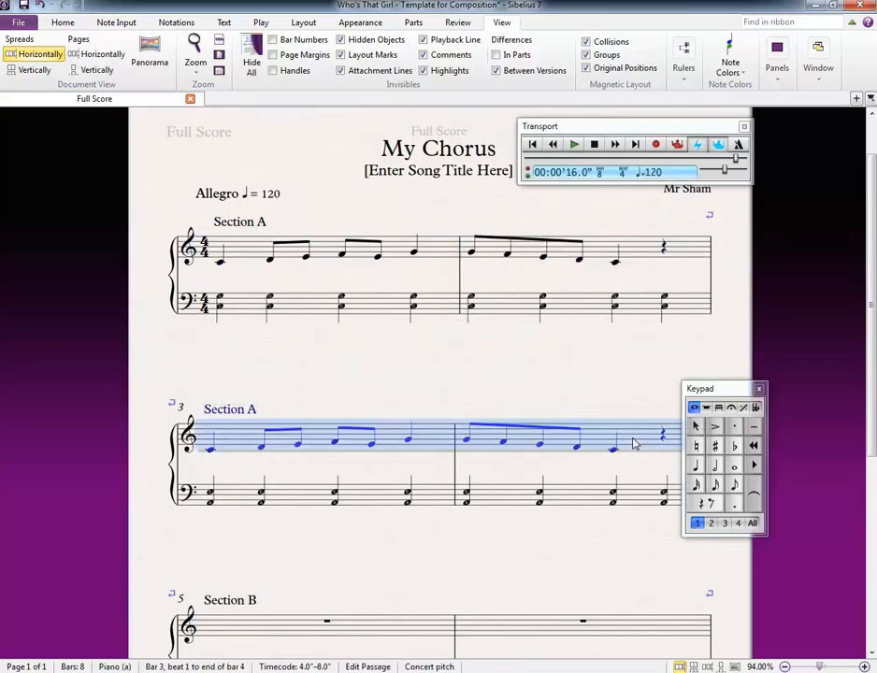
scroll(455, 430, down, 3)
scroll(455, 430, down, 2)
click(276, 480)
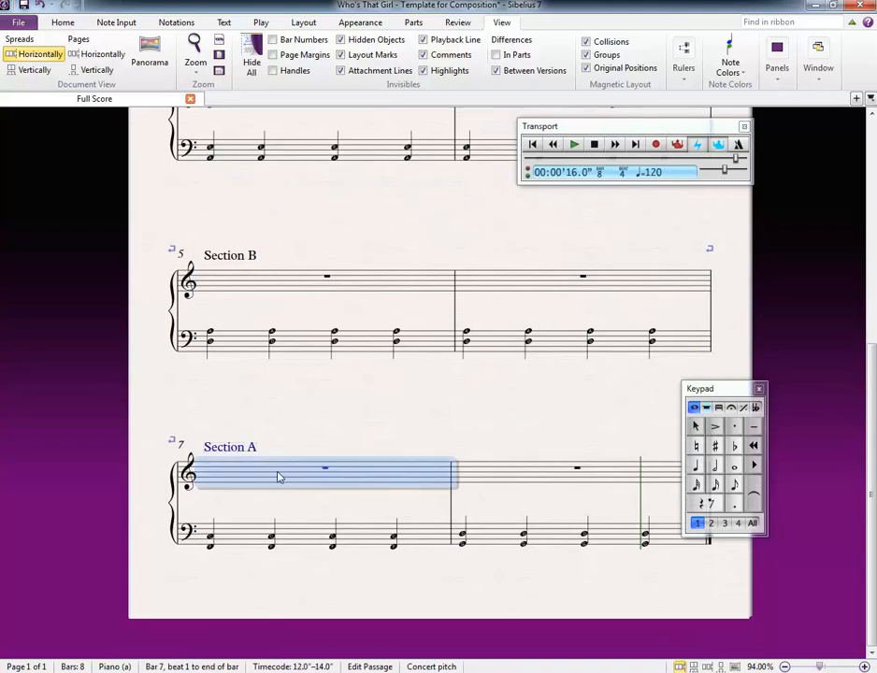
key(ctrl+v)
key(Escape)
scroll(365, 409, up, 2)
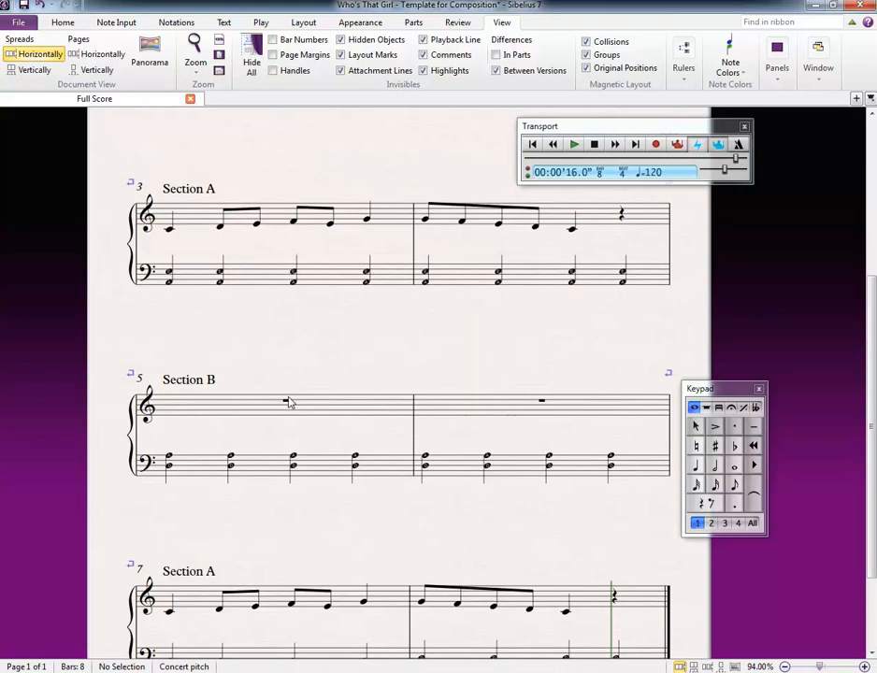
Step: Fill treble bar 5 of Section B with eighth notes C5, B4, A4, C5, B4, A4, G4 and B4
click(173, 376)
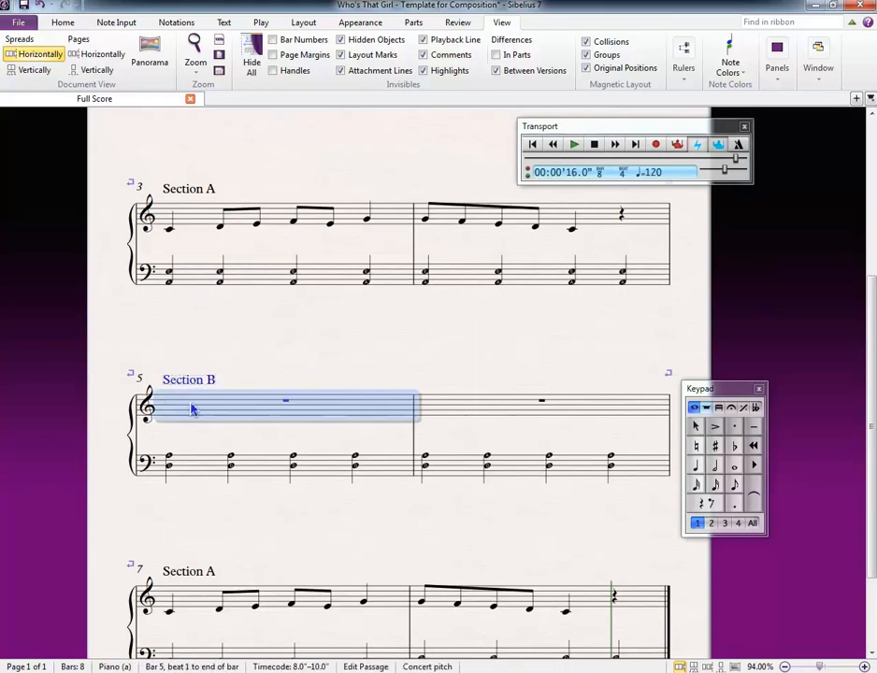
key(n)
click(736, 485)
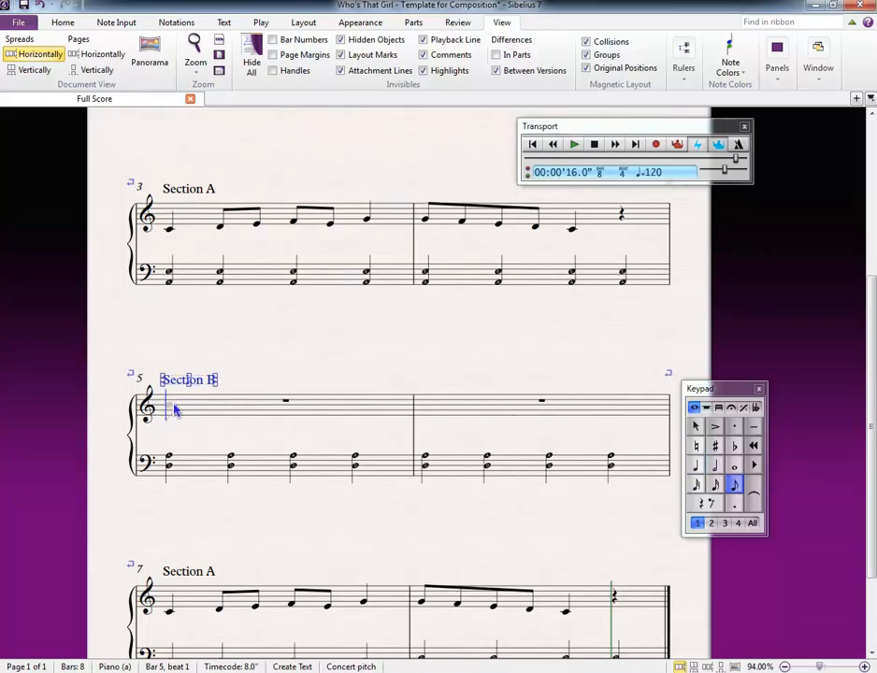
click(170, 403)
click(211, 406)
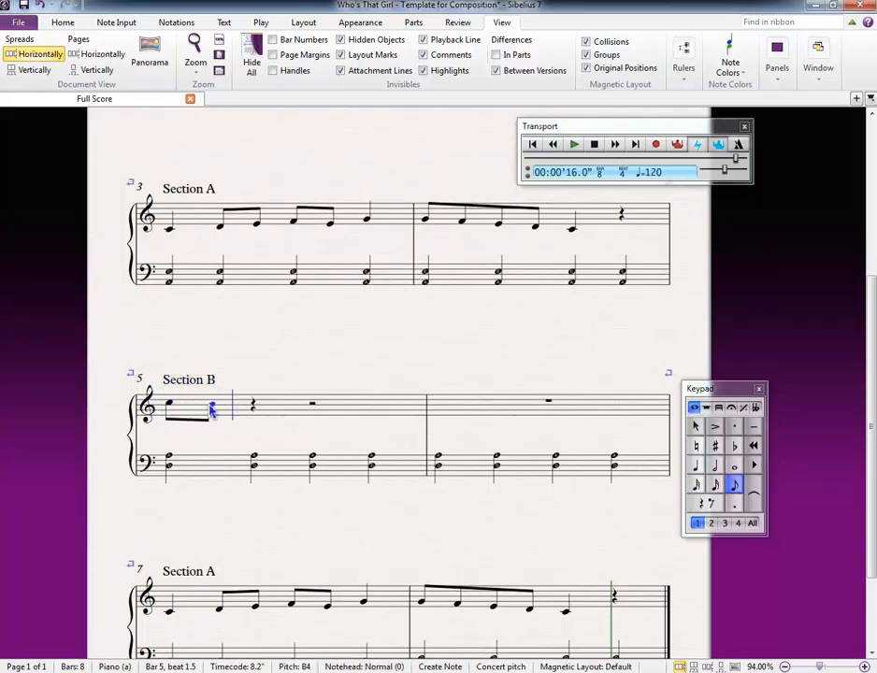
click(257, 412)
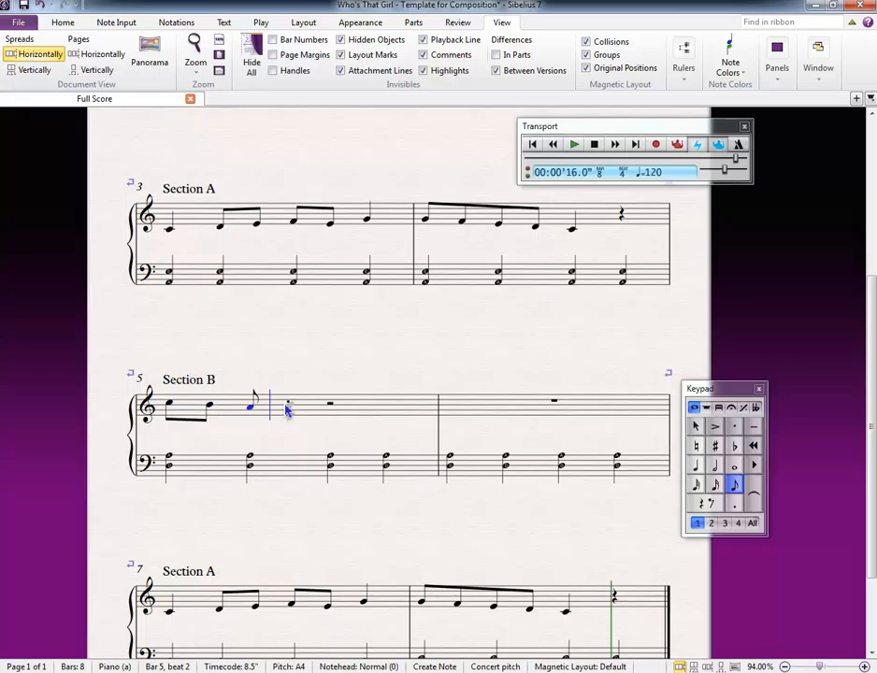
click(287, 406)
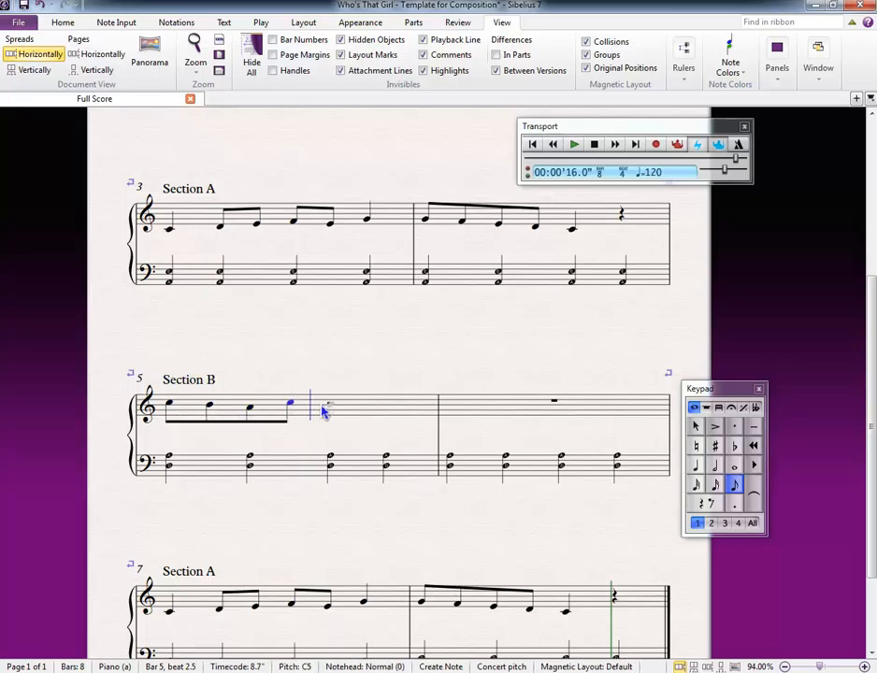
click(323, 408)
click(367, 408)
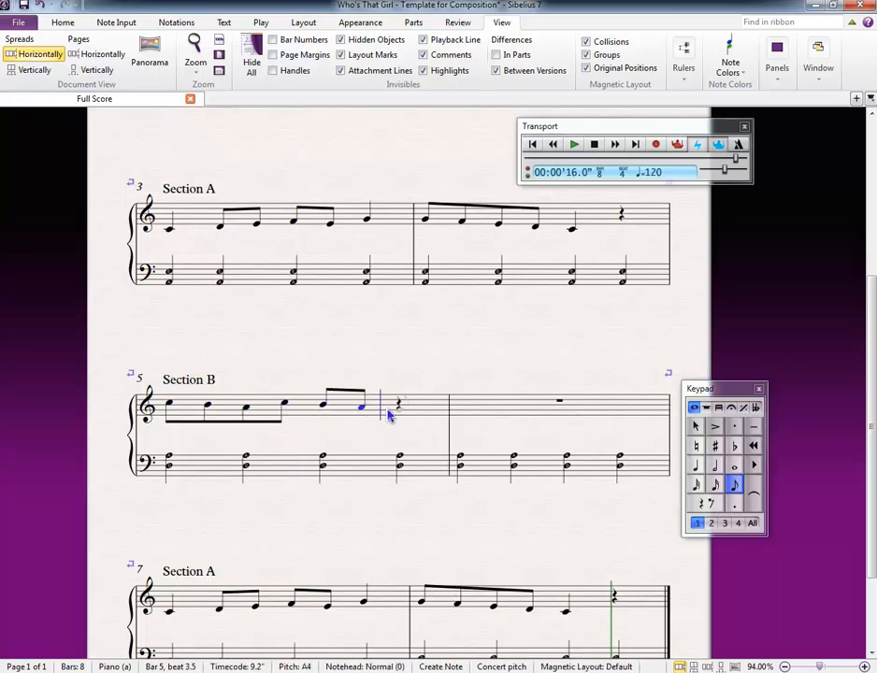
click(411, 415)
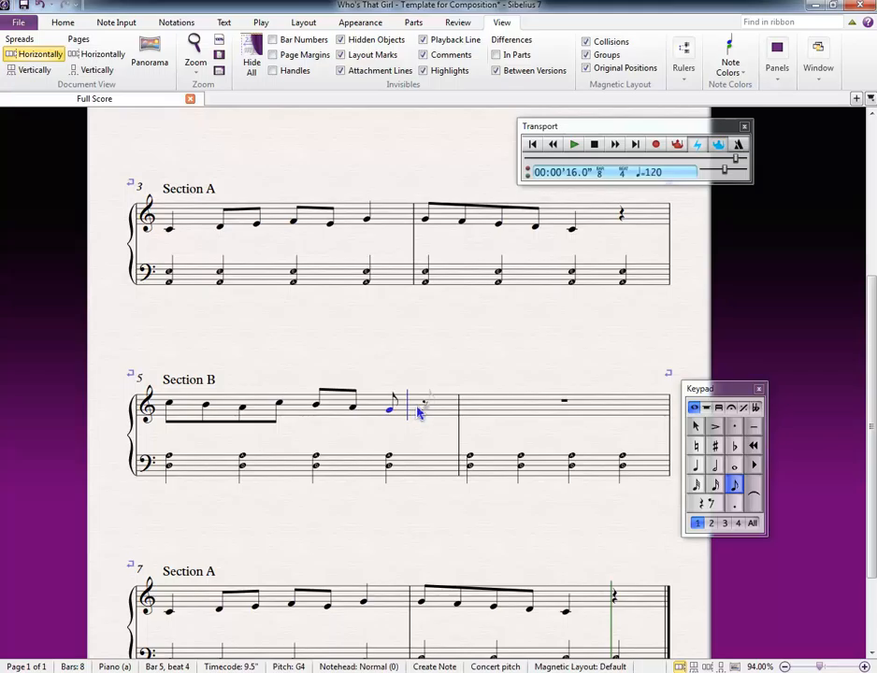
click(424, 408)
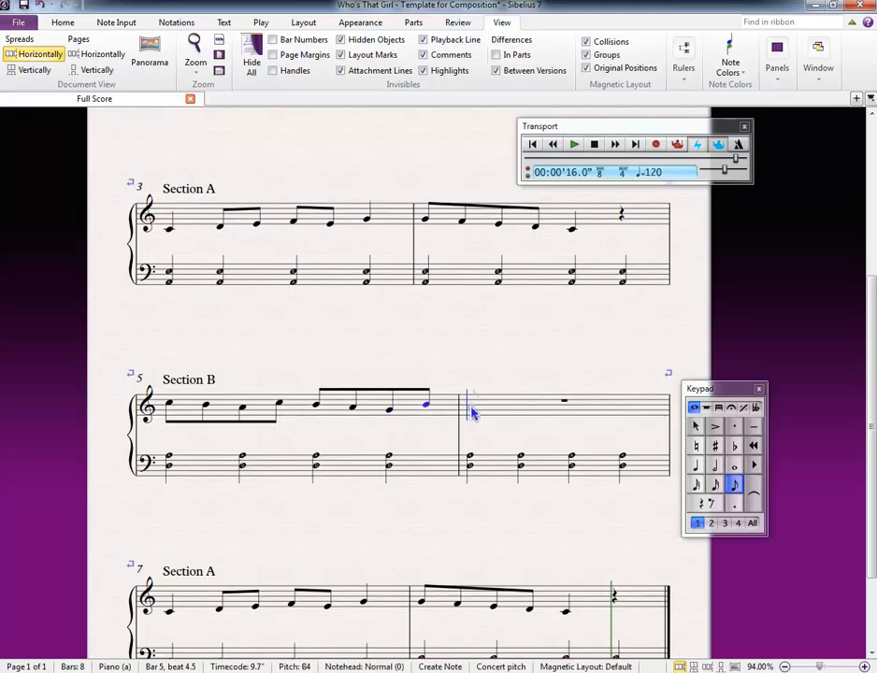
Step: Complete the Section B melody in treble bar 6 with eighth notes A4, G4, F4 and E4, followed by a quarter note D4
click(472, 412)
click(474, 414)
click(475, 416)
click(475, 414)
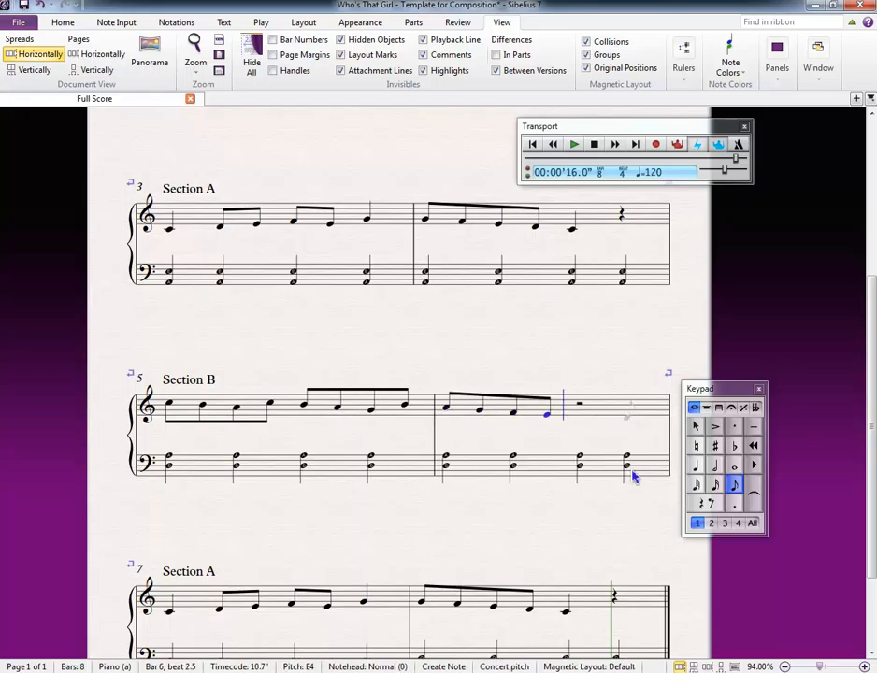
click(698, 471)
key(d)
key(Escape)
key(Escape)
Step: Save the score to the Desktop as a Sibelius 7 file named with the composer's name followed by "- My Chorus"
scroll(402, 374, up, 5)
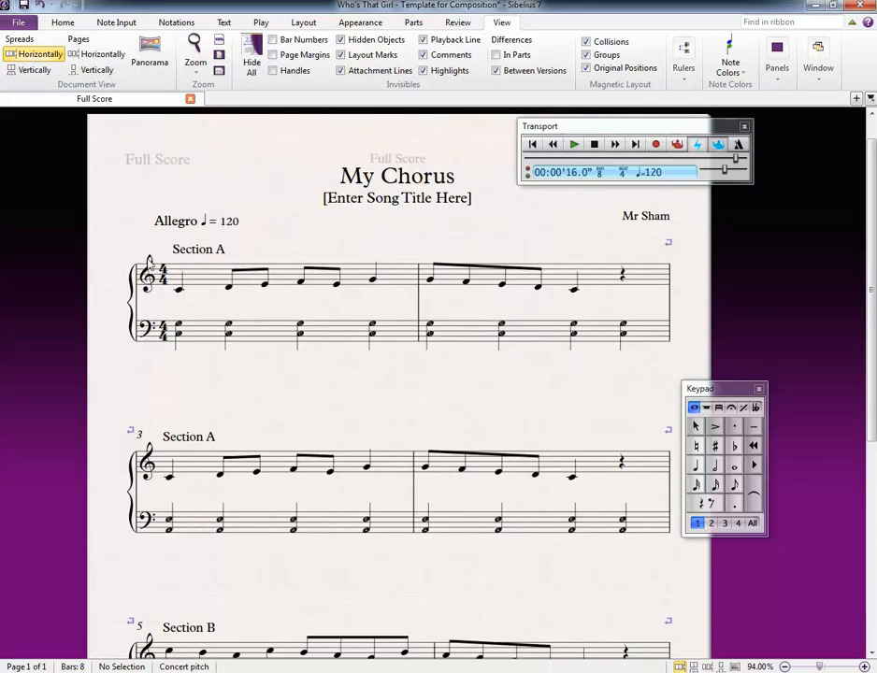
click(186, 291)
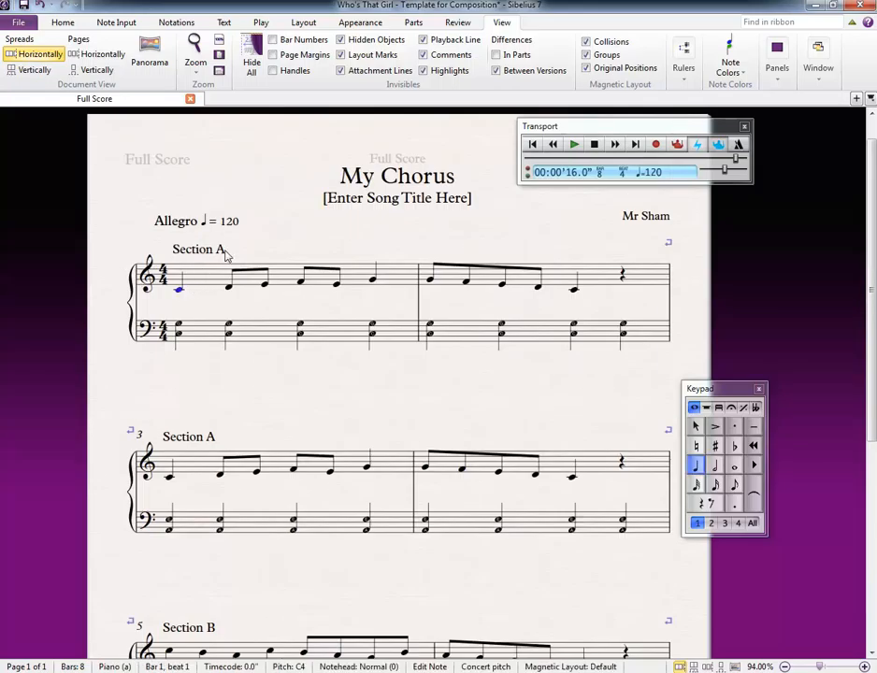
click(25, 24)
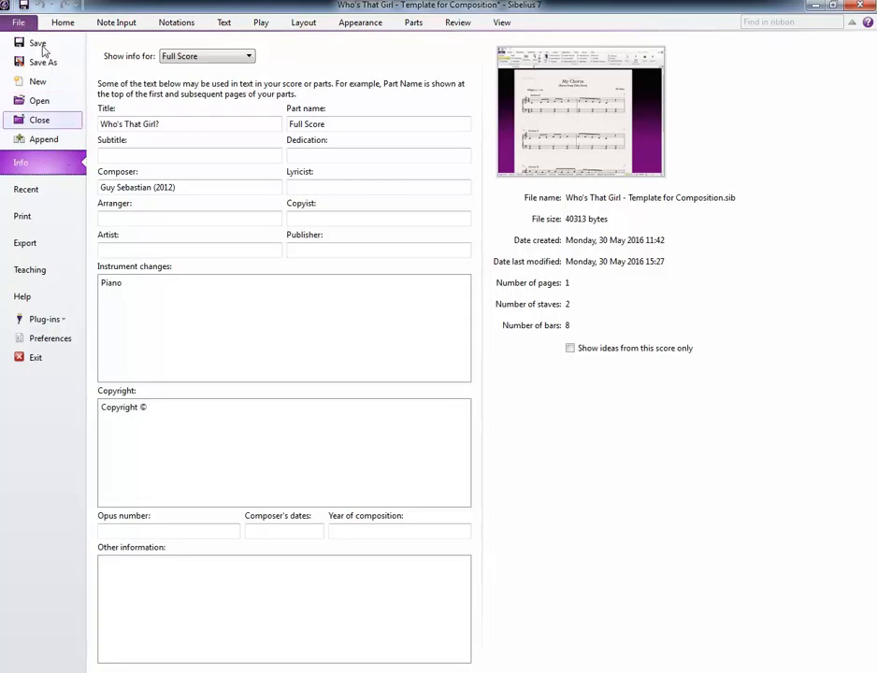
key(Escape)
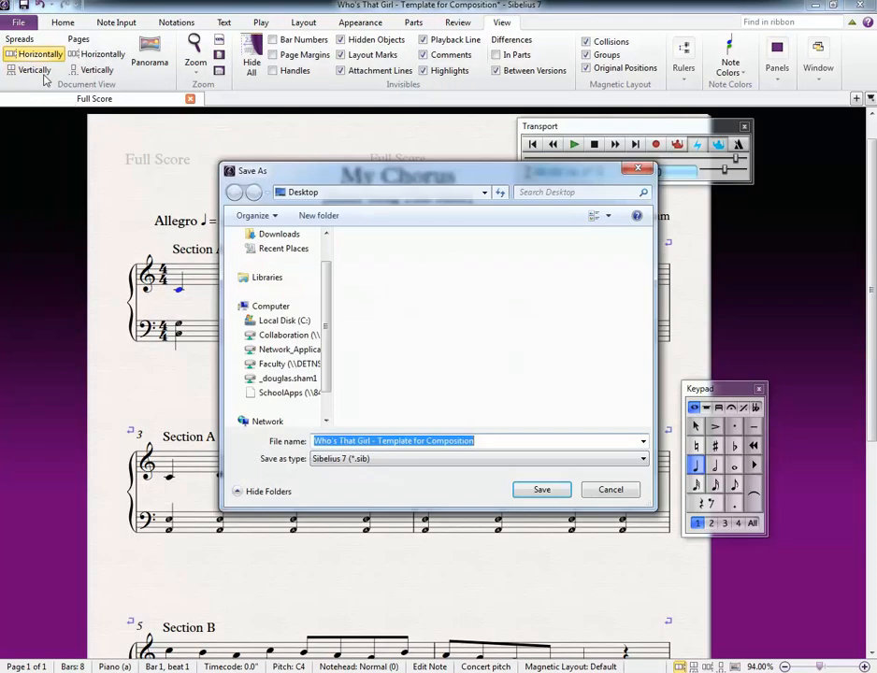
drag(326, 300, 328, 244)
click(281, 255)
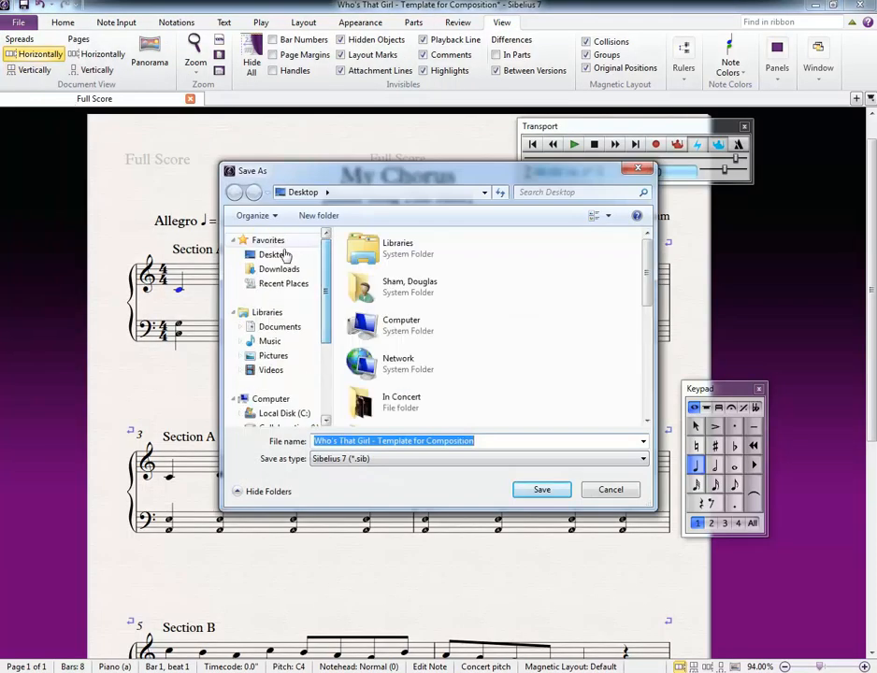
click(477, 443)
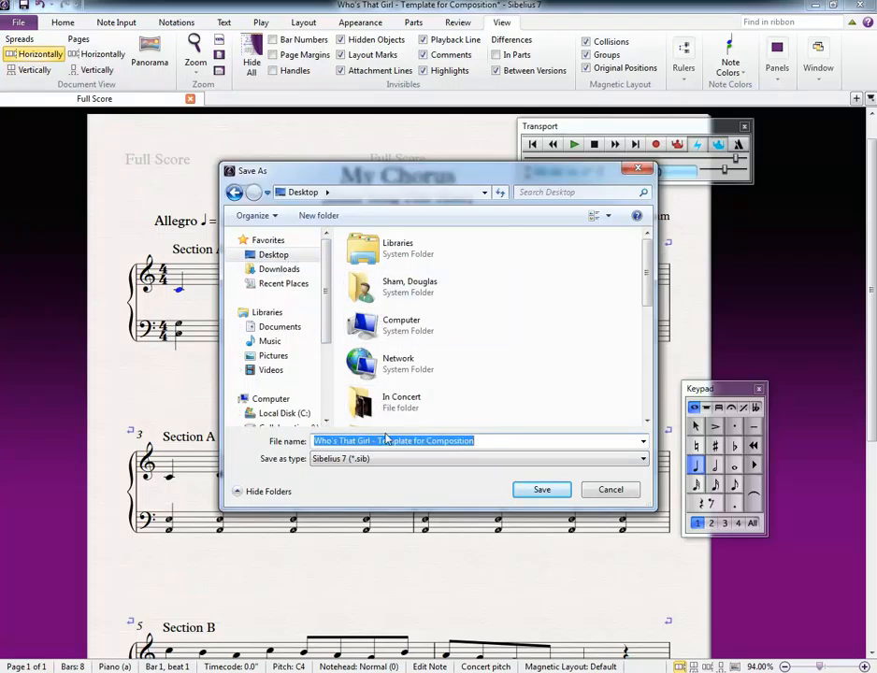
text(Mr Sham - My Chorus)
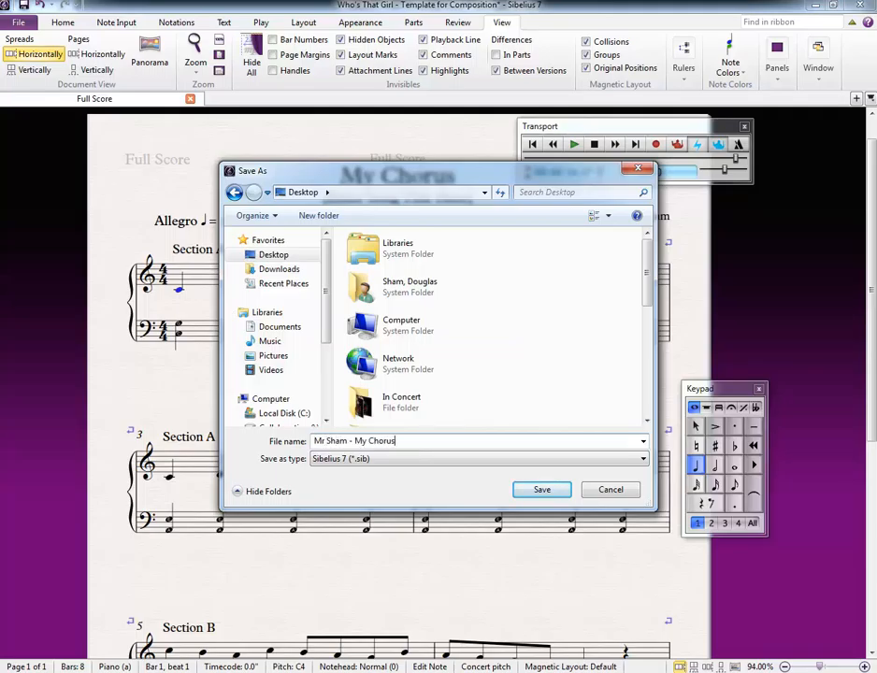
key(Tab)
click(555, 491)
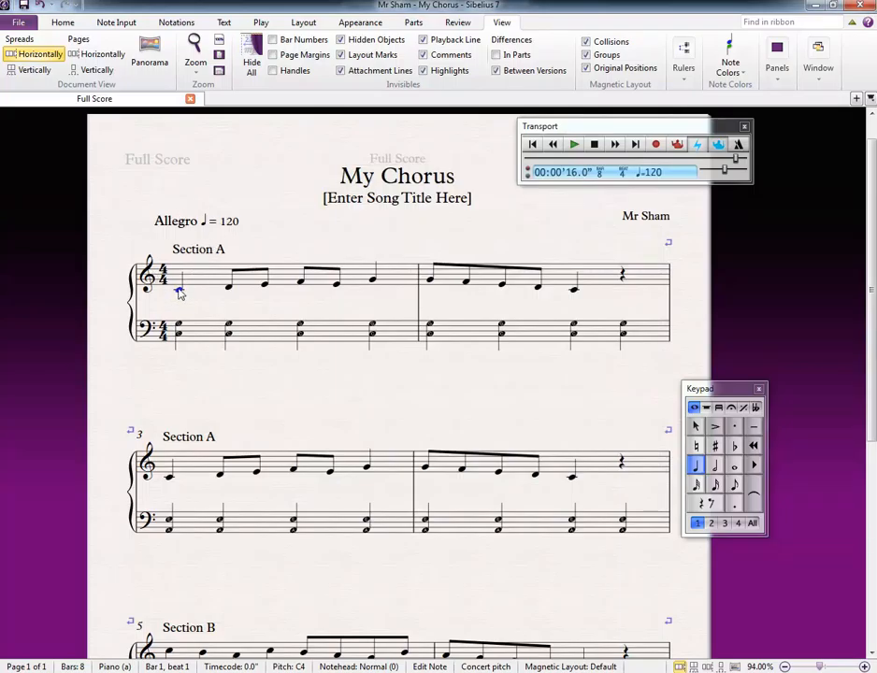
Step: Play the whole score through from the first note of bar 1
click(590, 146)
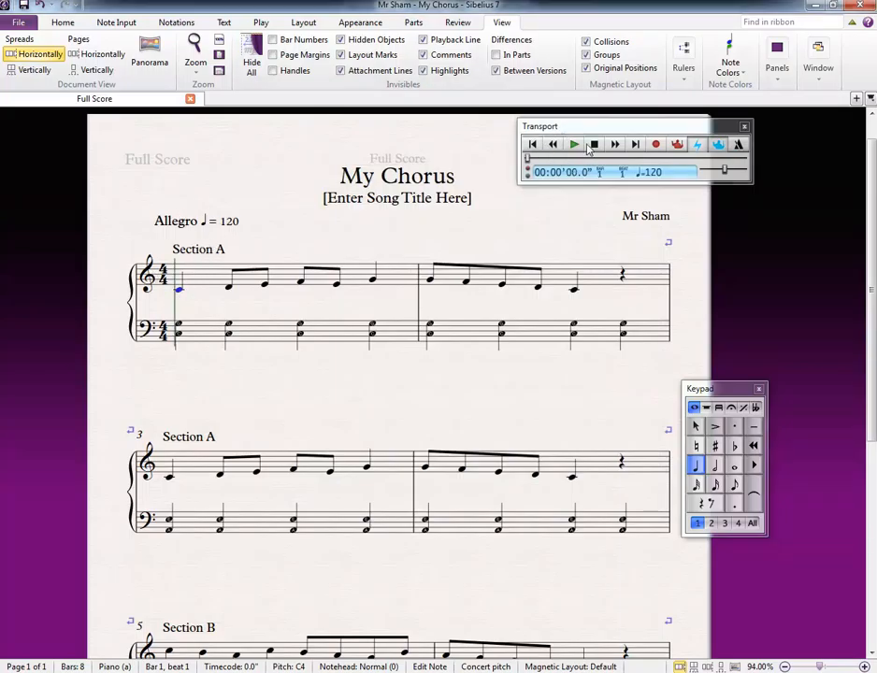
click(576, 147)
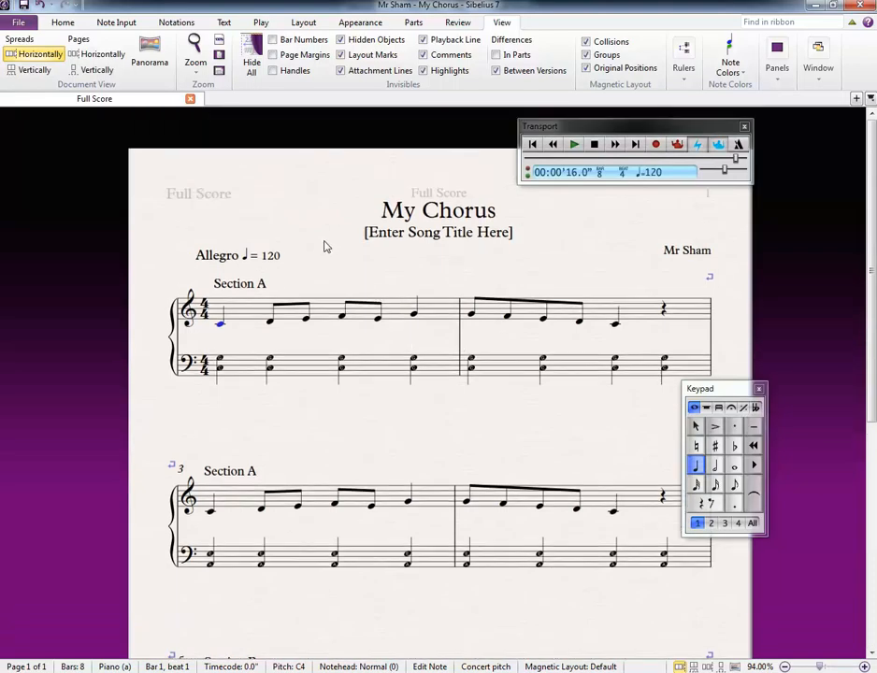
drag(313, 251, 316, 267)
drag(219, 340, 216, 336)
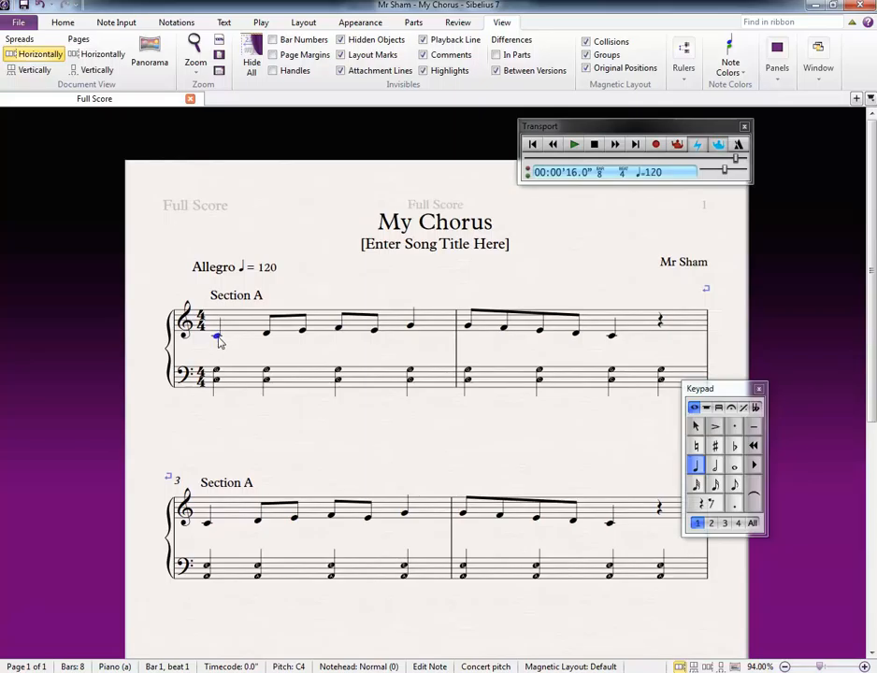
key(ctrl+l)
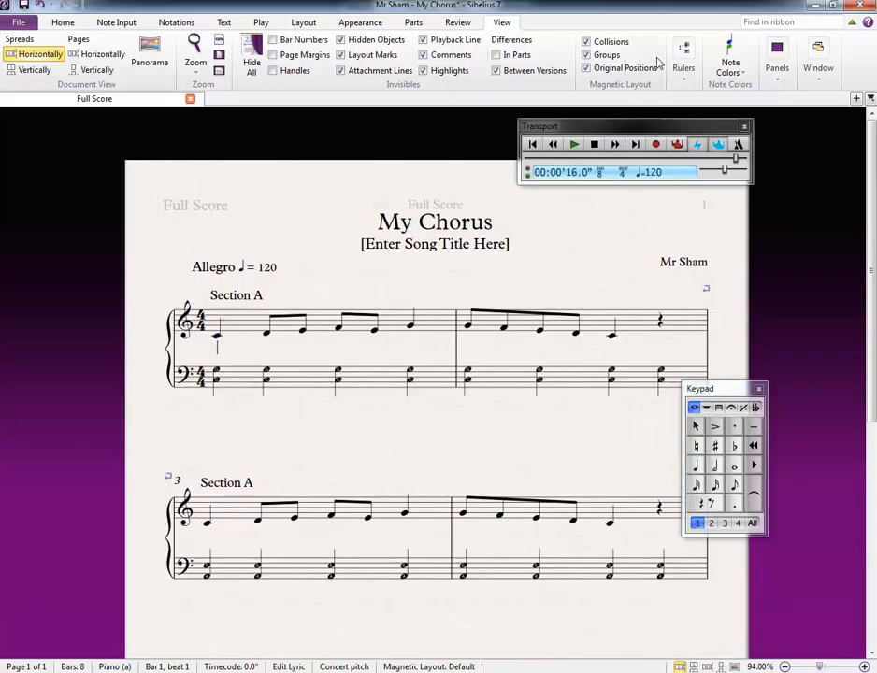
Step: Replace the song title placeholder under "My Chorus" with "What's that cat doing?"
double_click(420, 244)
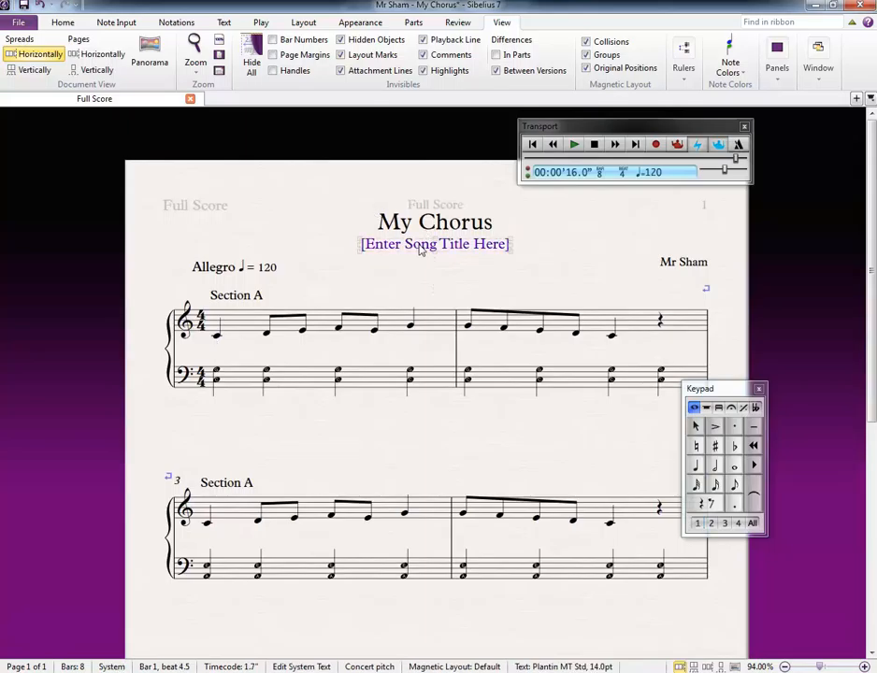
key(ctrl+a)
text(What's th)
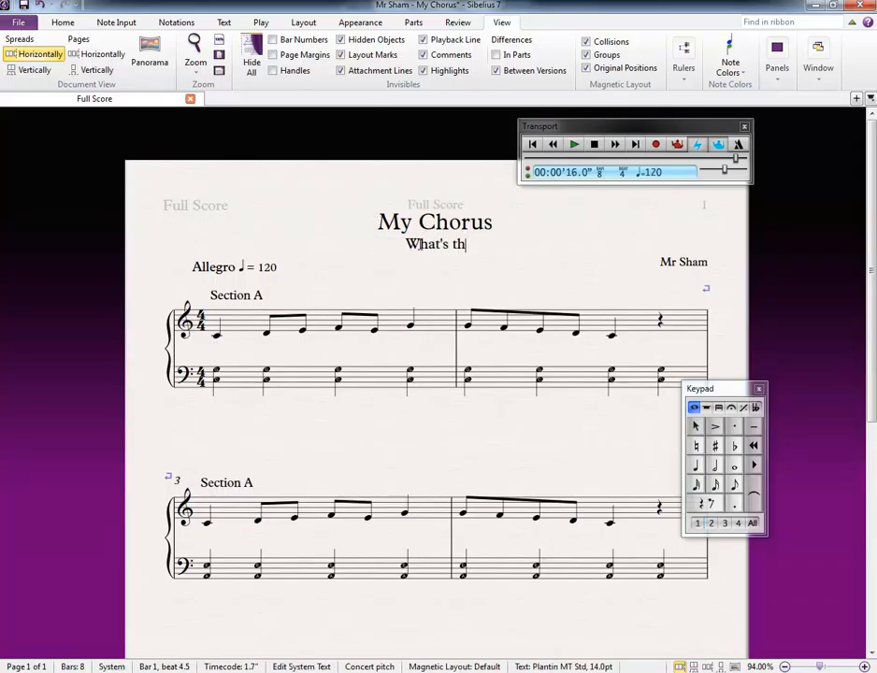
text(at cat doing?)
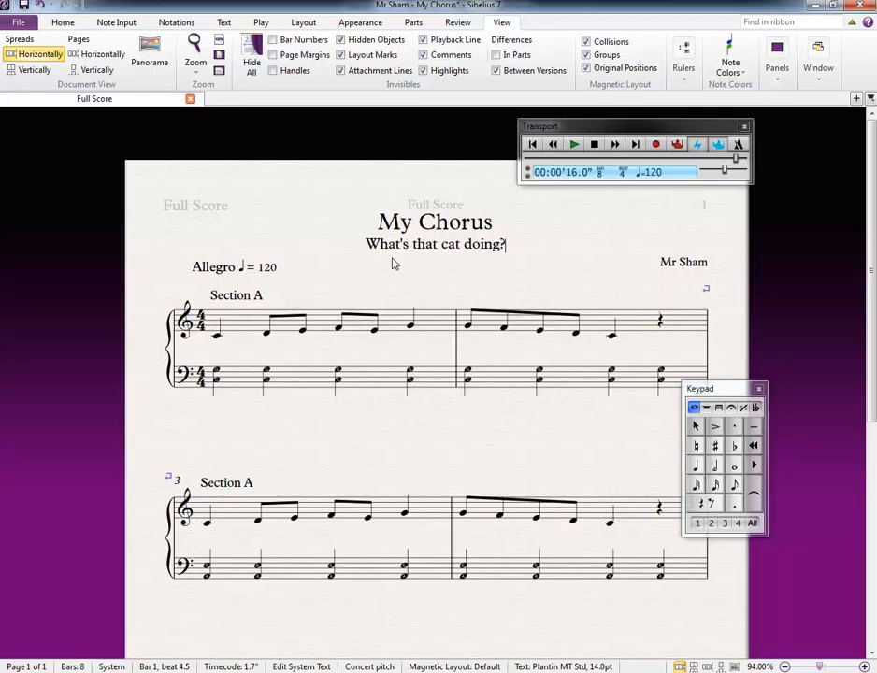
key(Escape)
key(Escape)
Step: Enter the lyrics "What's that cat do-ing" under the bar 1 treble melody, starting on its first note and splitting "do-ing" into two syllables
click(217, 337)
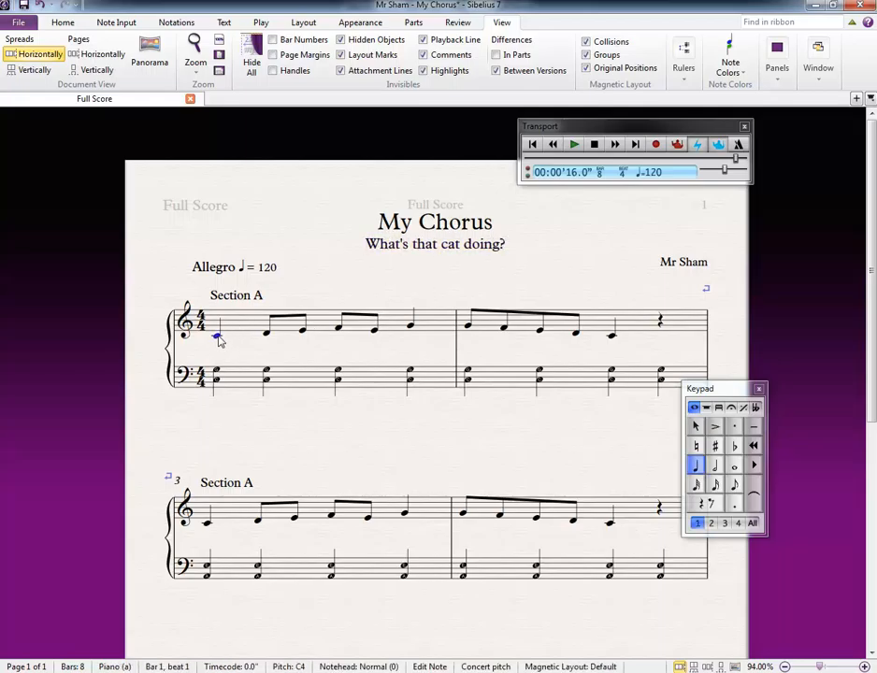
key(ctrl+l)
text(What's that)
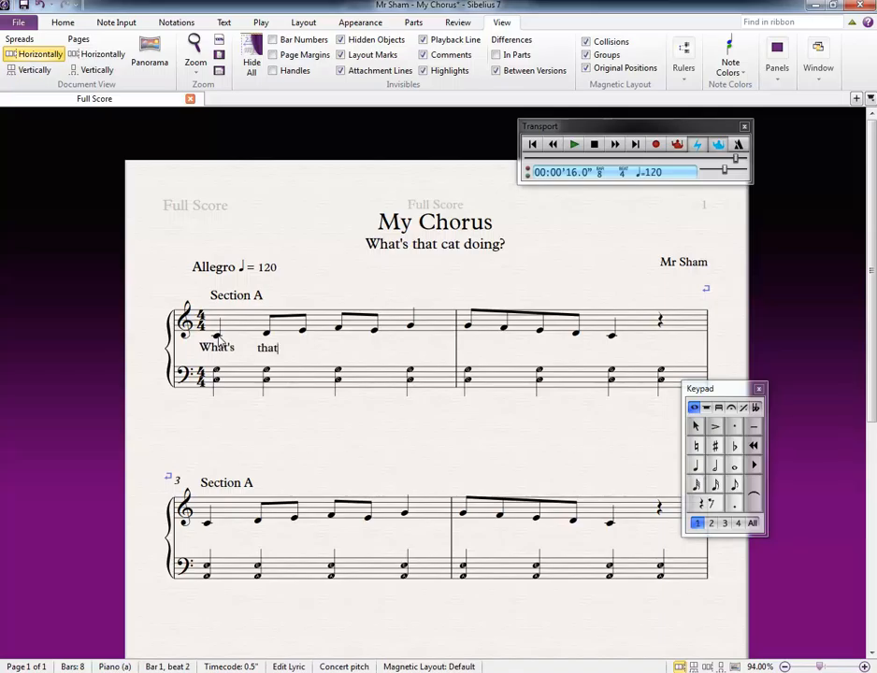
text( cat)
key(BackSpace)
key(BackSpace)
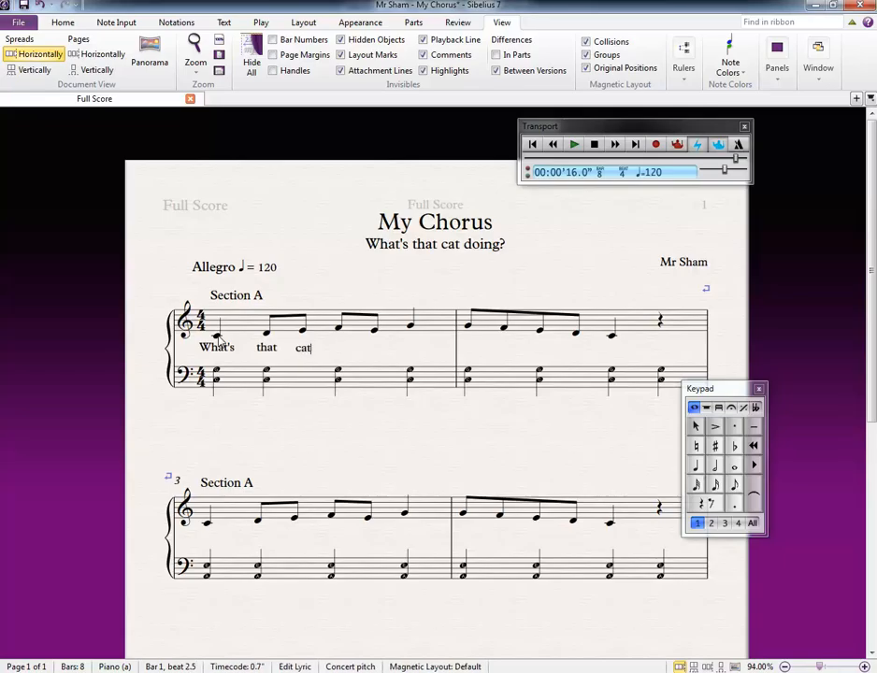
key(space)
text(do - ing)
key(space)
Step: Continue the lyrics under the bar 2 melody with "runn-ing up and down?", one syllable per note
text(run)
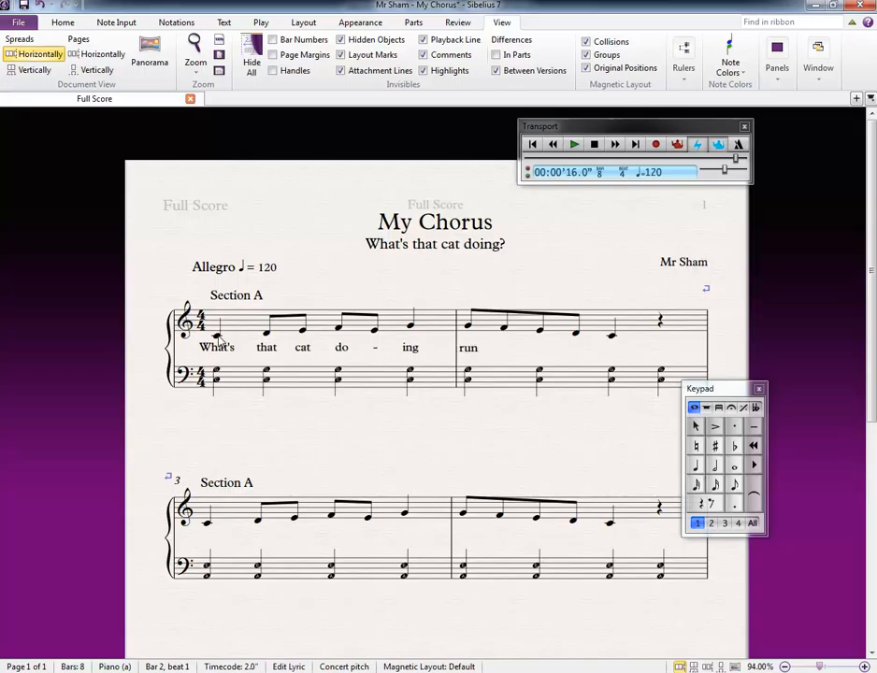
text(n - )
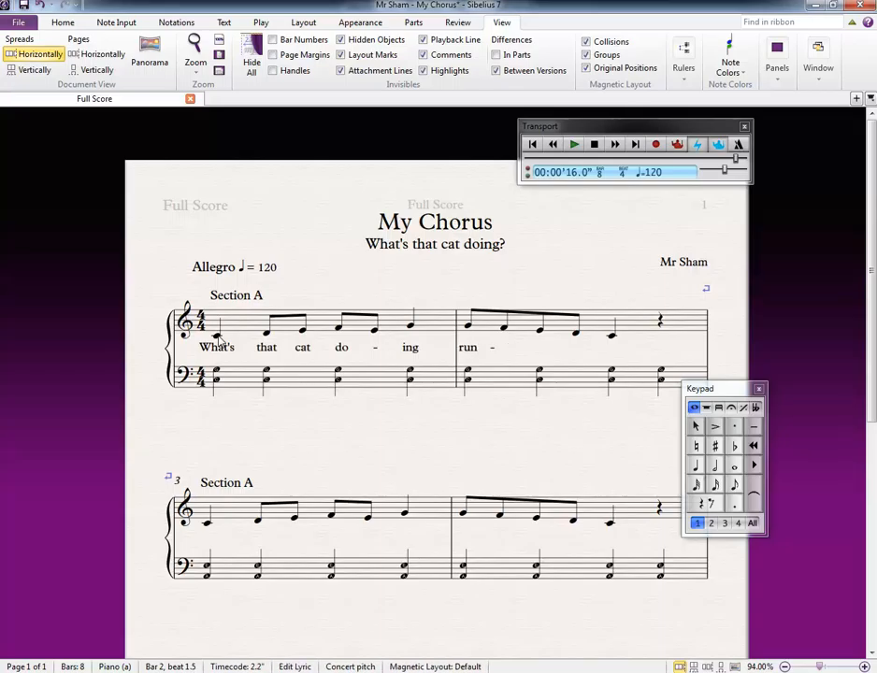
text(ing up and down?)
key(Escape)
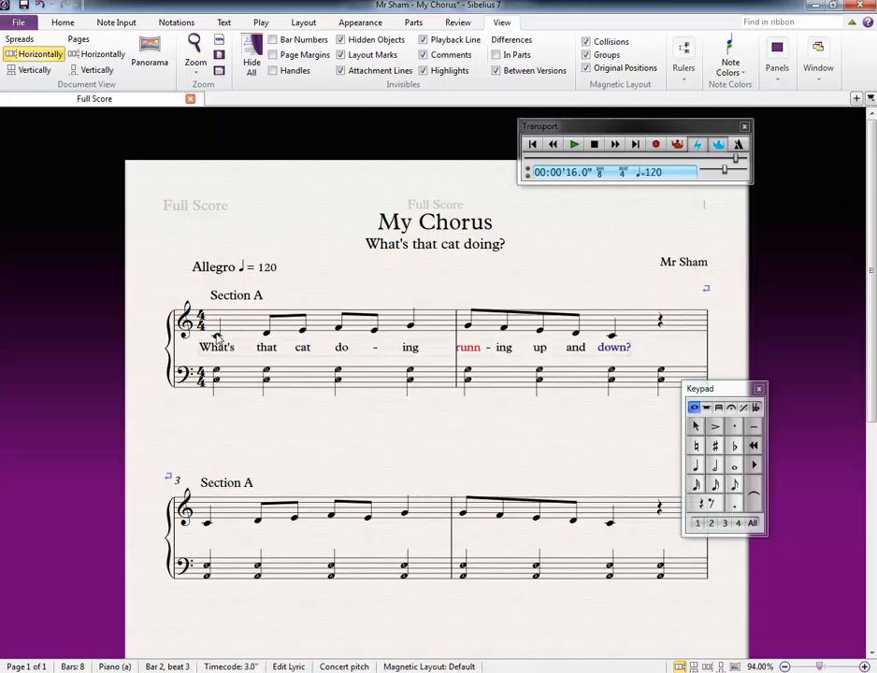
key(Escape)
Step: Nudge the red lyric syllable "runn" in bar 2 slightly to the right, clear of the barline
scroll(257, 349, down, 2)
scroll(261, 282, up, 1)
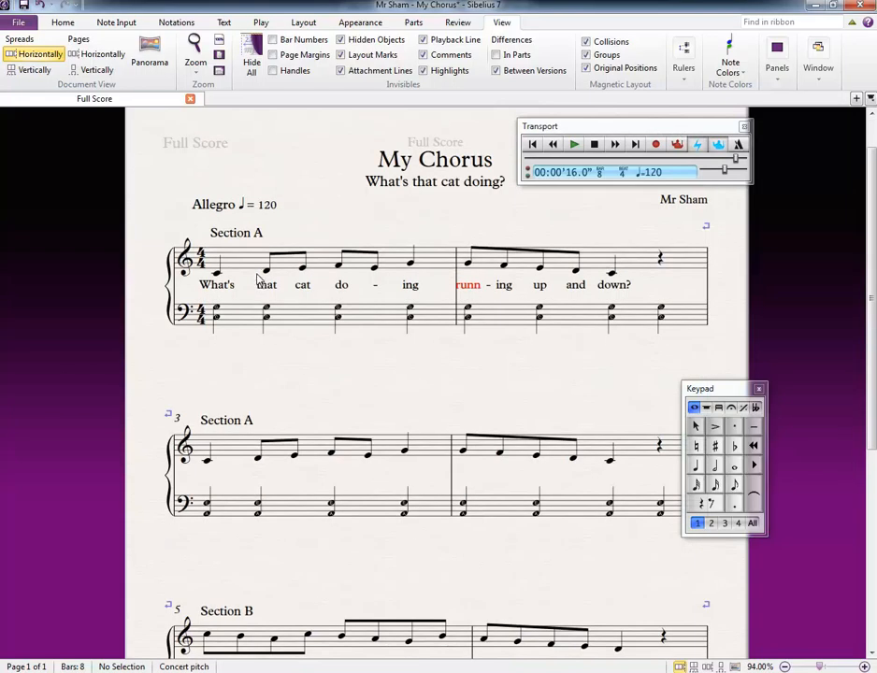
click(468, 286)
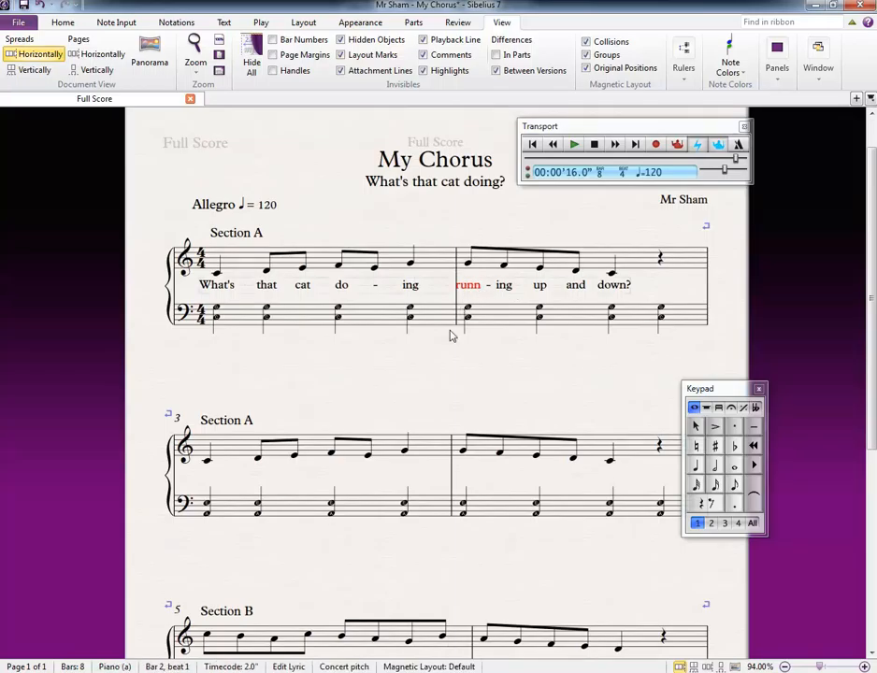
click(457, 366)
click(473, 290)
key(Escape)
click(460, 366)
Step: Copy the treble melody with its lyrics from bars 1 and 2 and paste it into the treble staff from bar 3
click(248, 261)
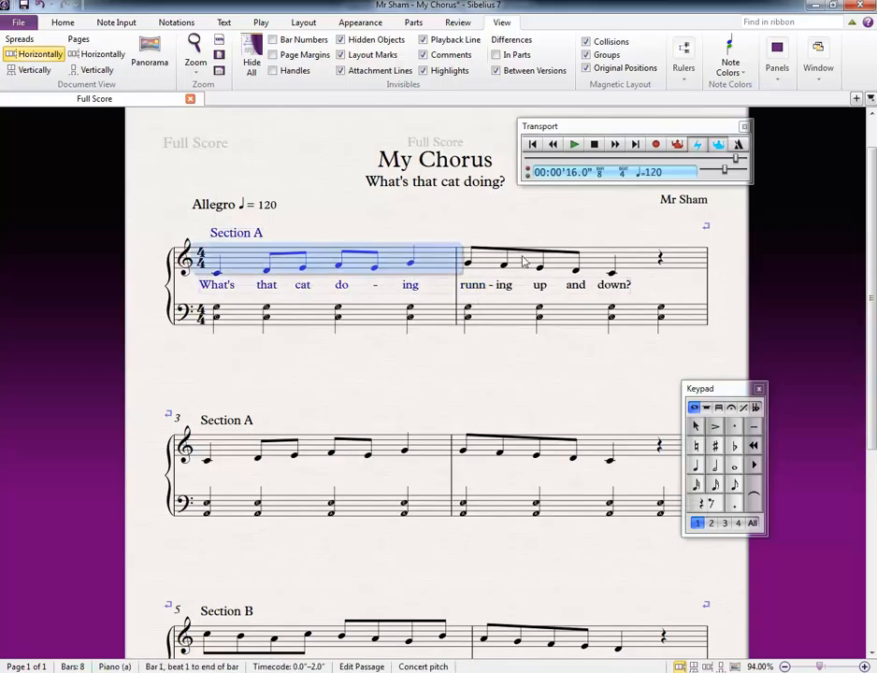
shift+click(642, 265)
key(ctrl+c)
click(245, 440)
key(ctrl+v)
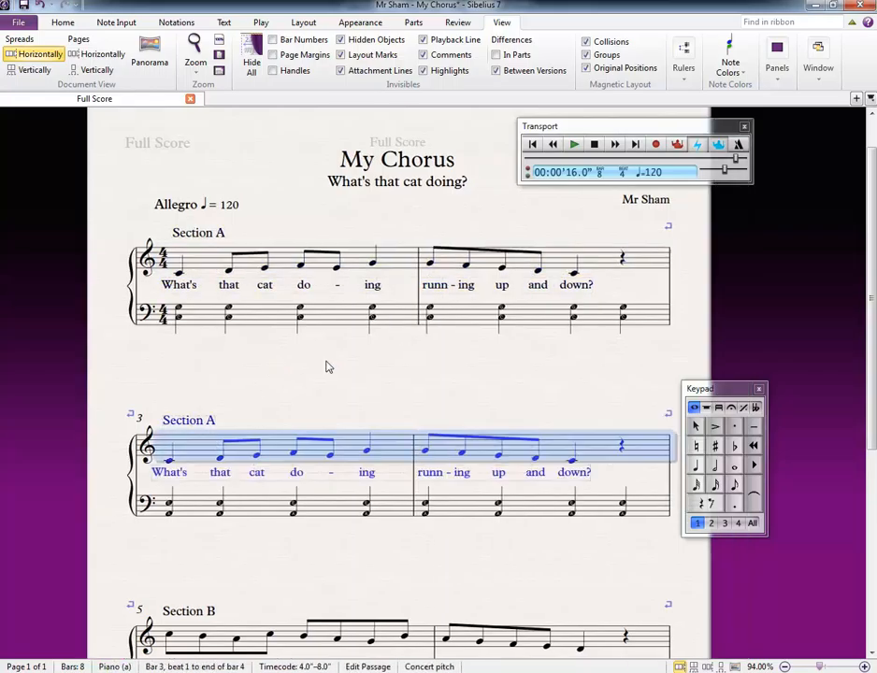
drag(353, 351, 353, 241)
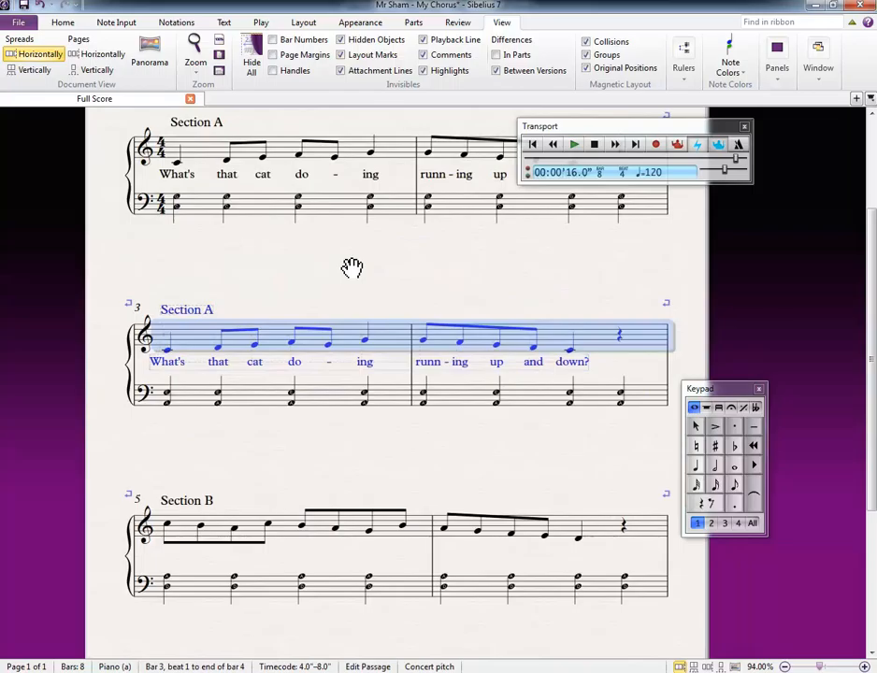
Step: Delete the copied lyrics "runn-ing up and down?" under the bar 4 treble melody
double_click(463, 365)
double_click(584, 362)
key(BackSpace)
key(BackSpace)
key(BackSpace)
key(BackSpace)
key(BackSpace)
key(BackSpace)
key(BackSpace)
key(BackSpace)
key(BackSpace)
key(BackSpace)
key(BackSpace)
key(BackSpace)
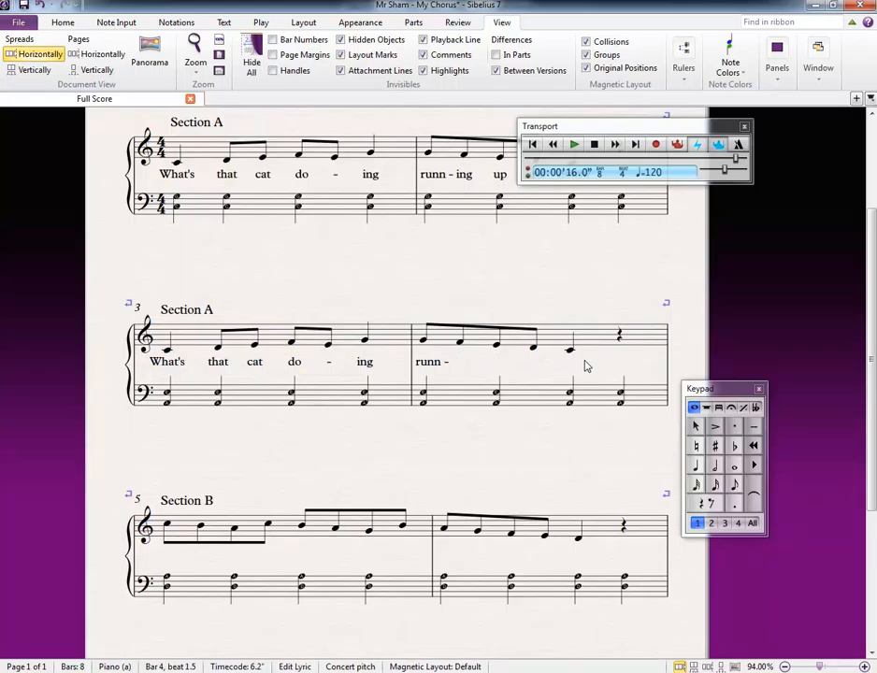
key(BackSpace)
key(BackSpace)
key(BackSpace)
key(BackSpace)
key(BackSpace)
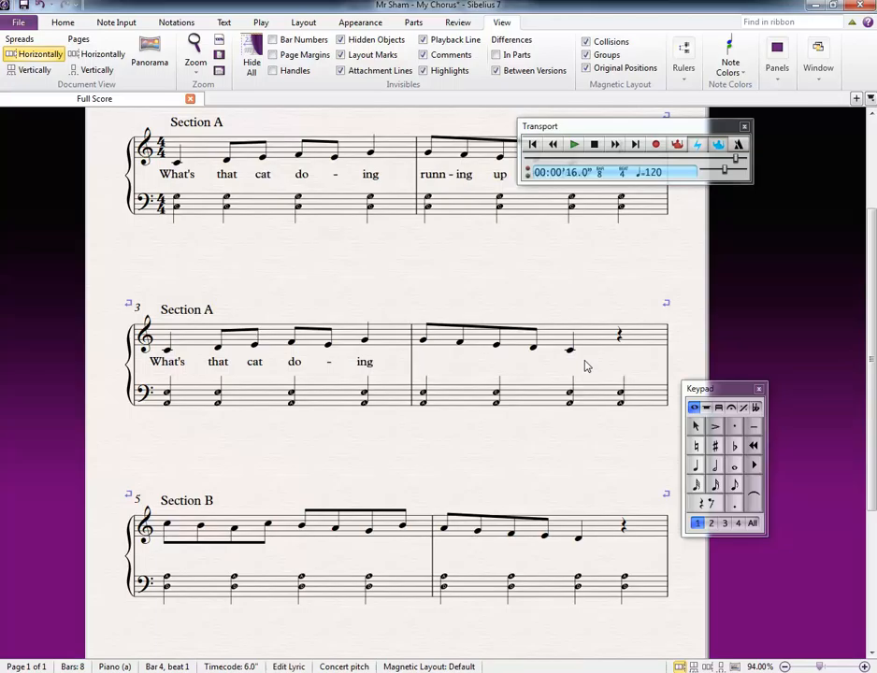
Step: Enter the lyrics "laugh-ing like a clown?" under the bar 4 treble melody, one syllable per note
text(ugh)
key(BackSpace)
text(h-ing like a clown)
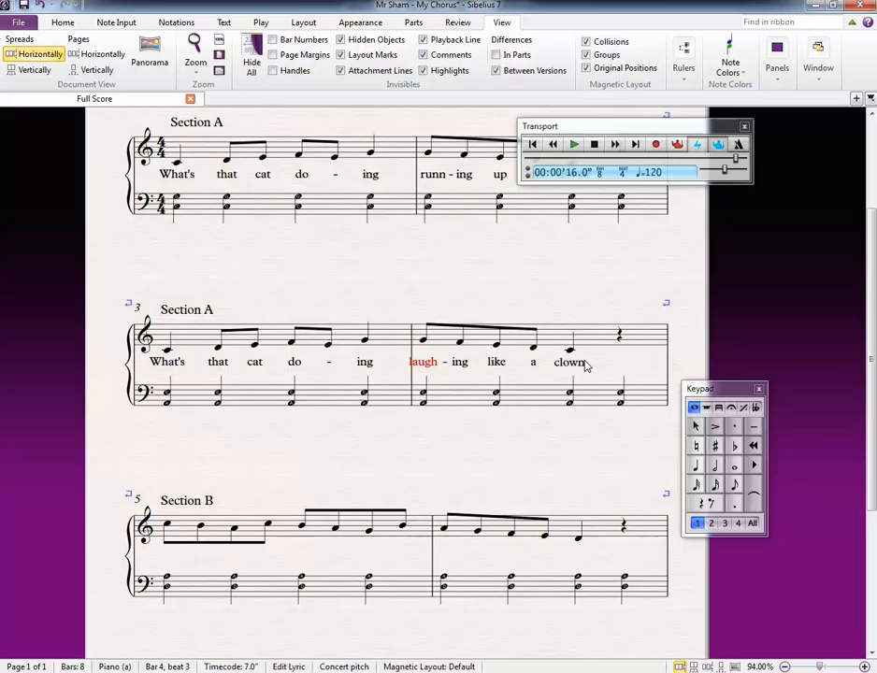
text(?)
key(Escape)
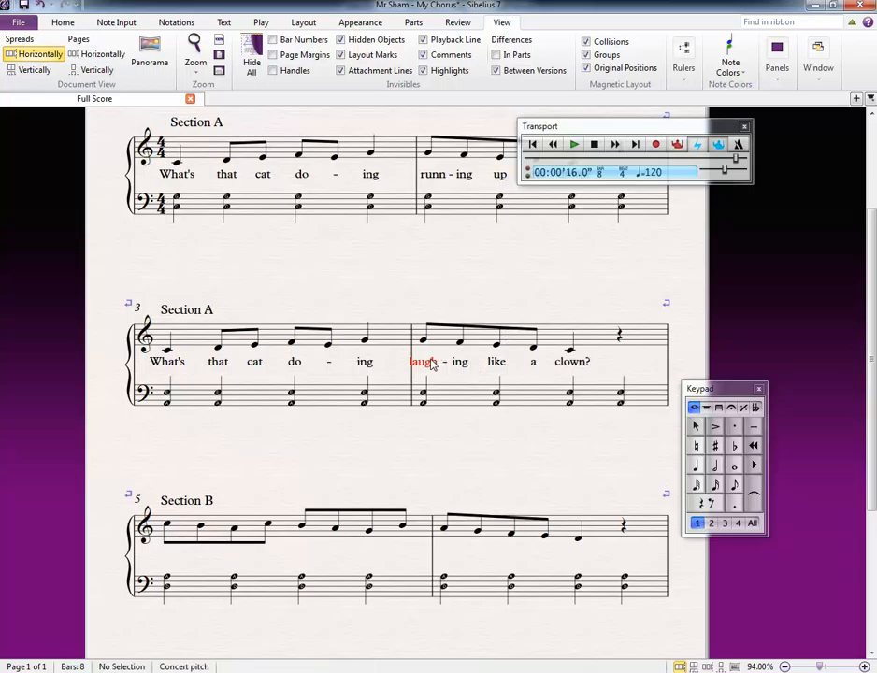
Step: Nudge the red lyric syllable "laugh" in bar 4 slightly to the right, clear of the barline
double_click(437, 365)
key(Escape)
scroll(208, 470, down, 1)
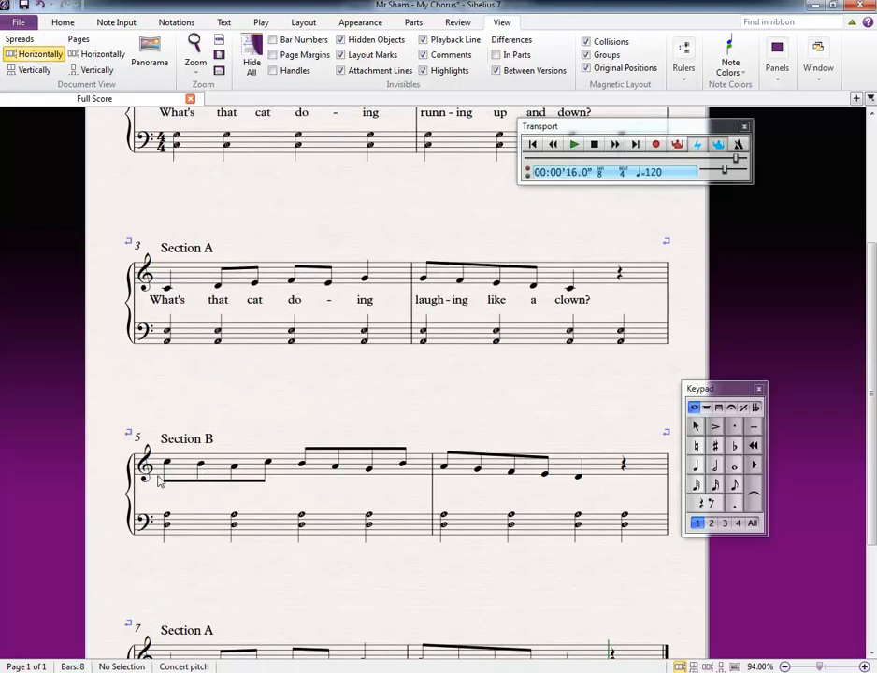
click(167, 463)
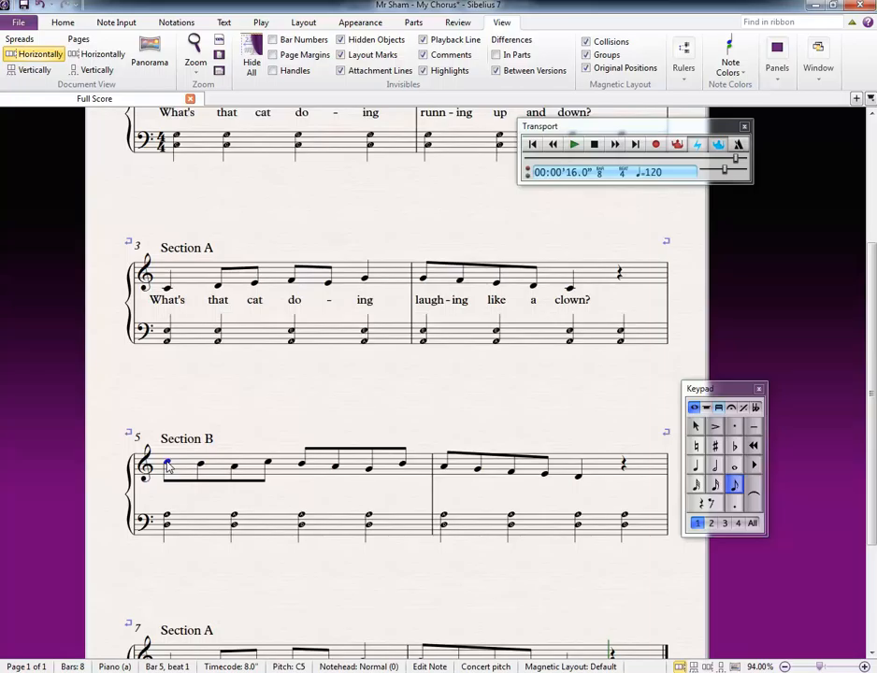
key(ctrl+l)
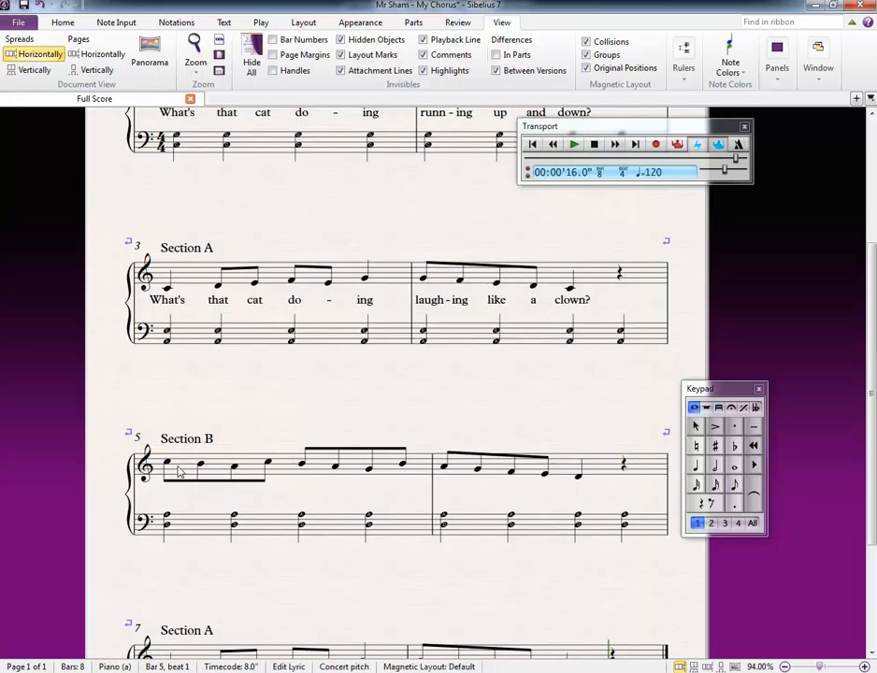
key(Escape)
scroll(176, 465, down, 2)
scroll(214, 432, up, 3)
scroll(238, 423, down, 3)
scroll(289, 484, up, 3)
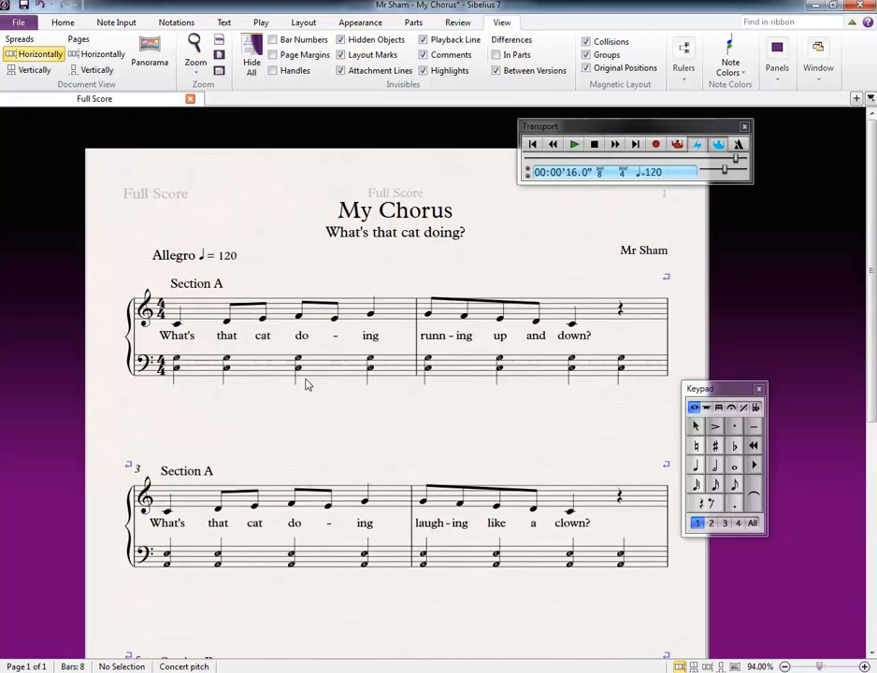
scroll(374, 252, down, 2)
drag(289, 329, 366, 357)
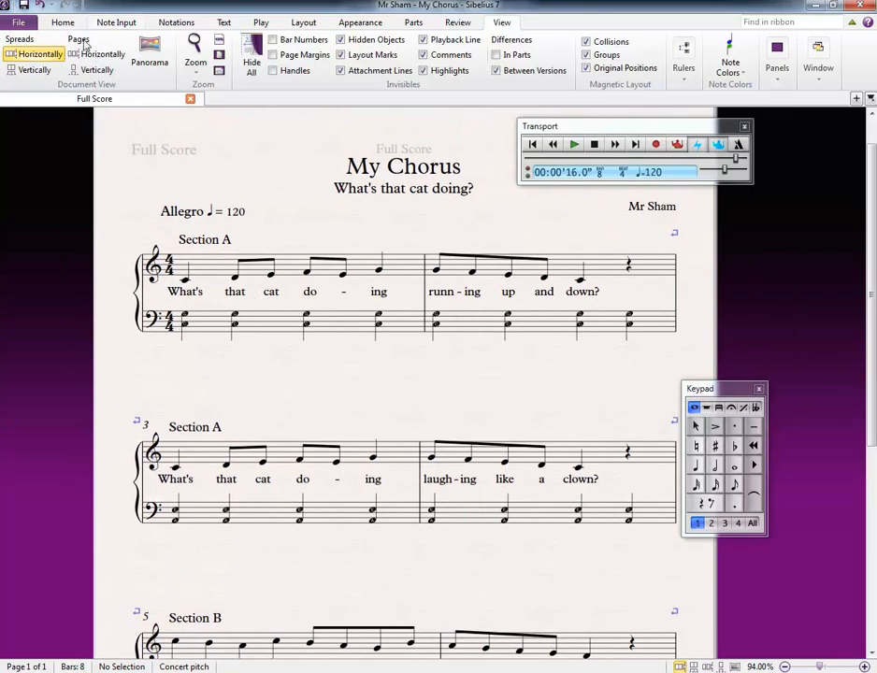
Step: Open the PDF export settings for the score
click(18, 22)
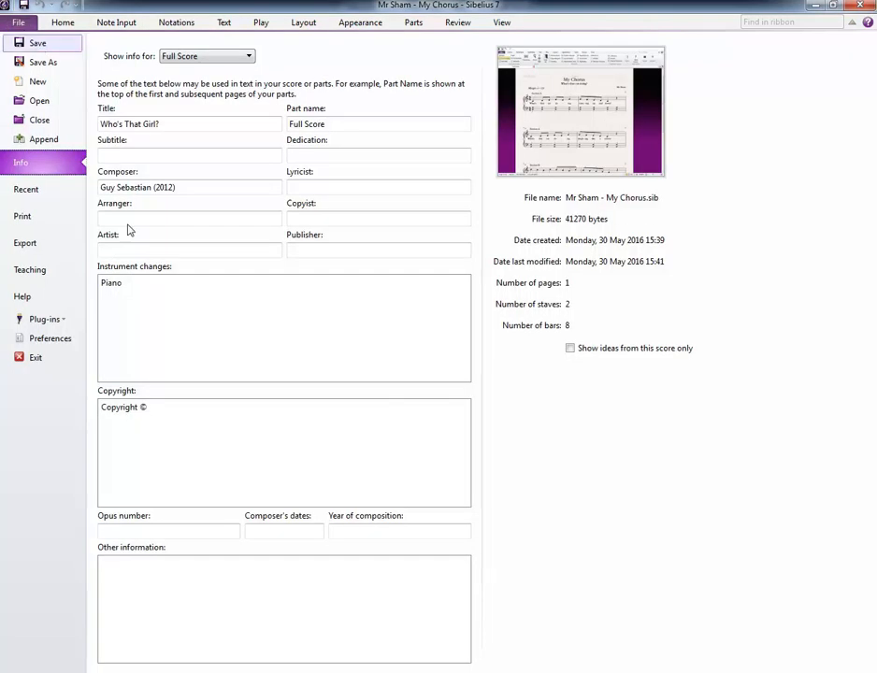
click(28, 243)
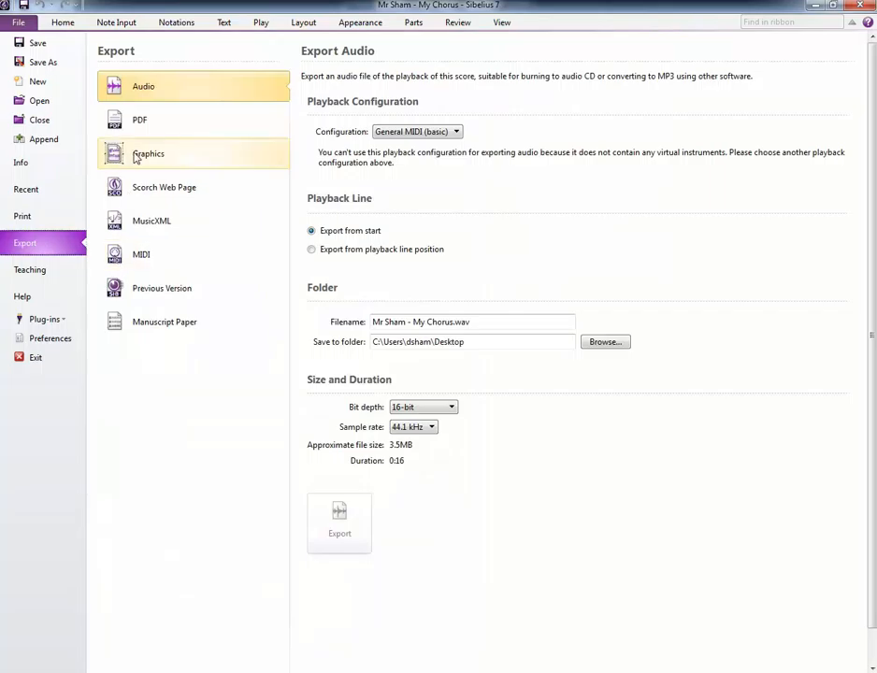
click(156, 124)
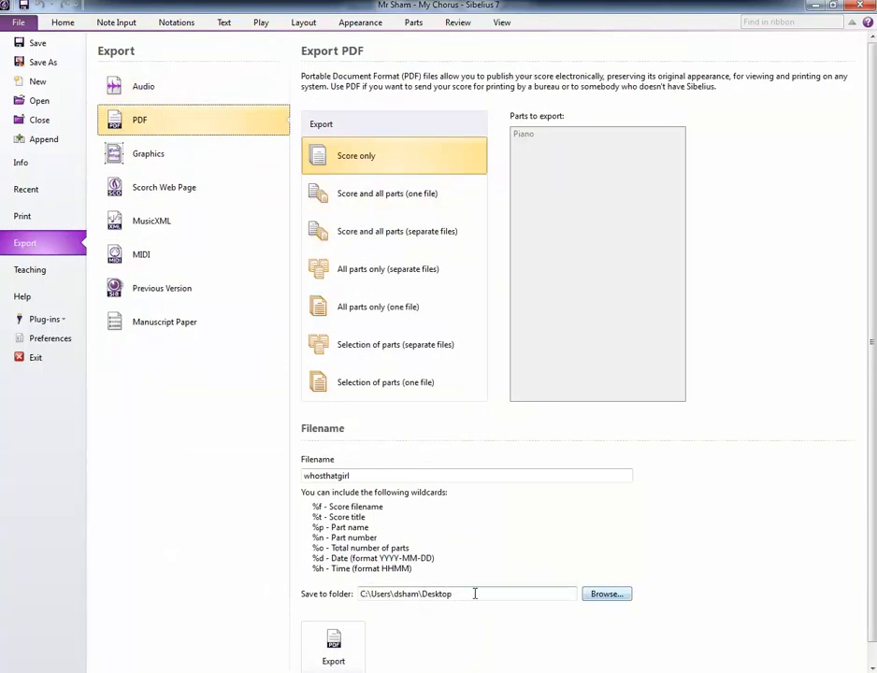
drag(478, 595, 361, 596)
scroll(457, 561, down, 1)
drag(497, 573, 554, 585)
click(607, 573)
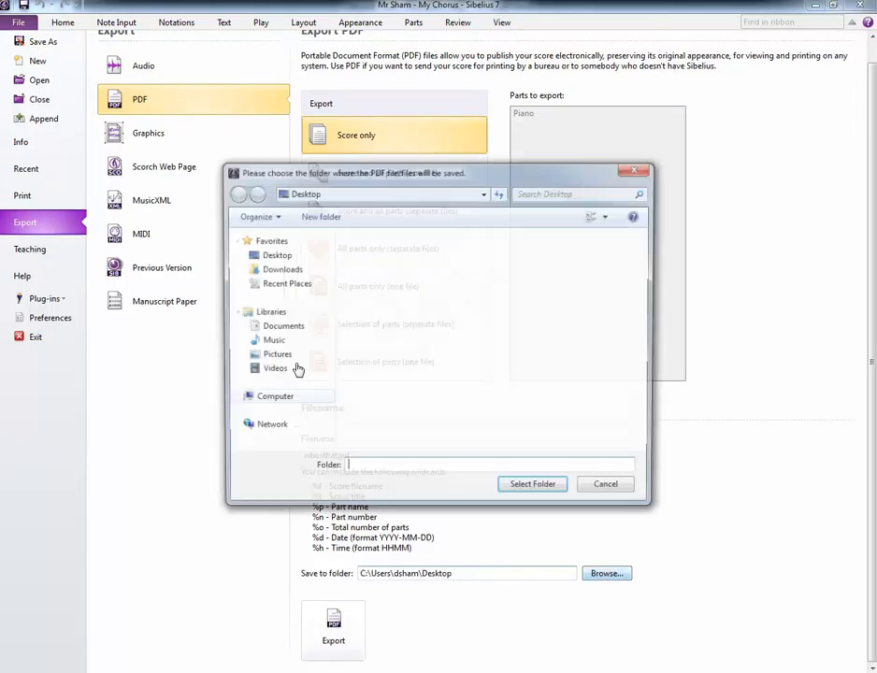
key(Escape)
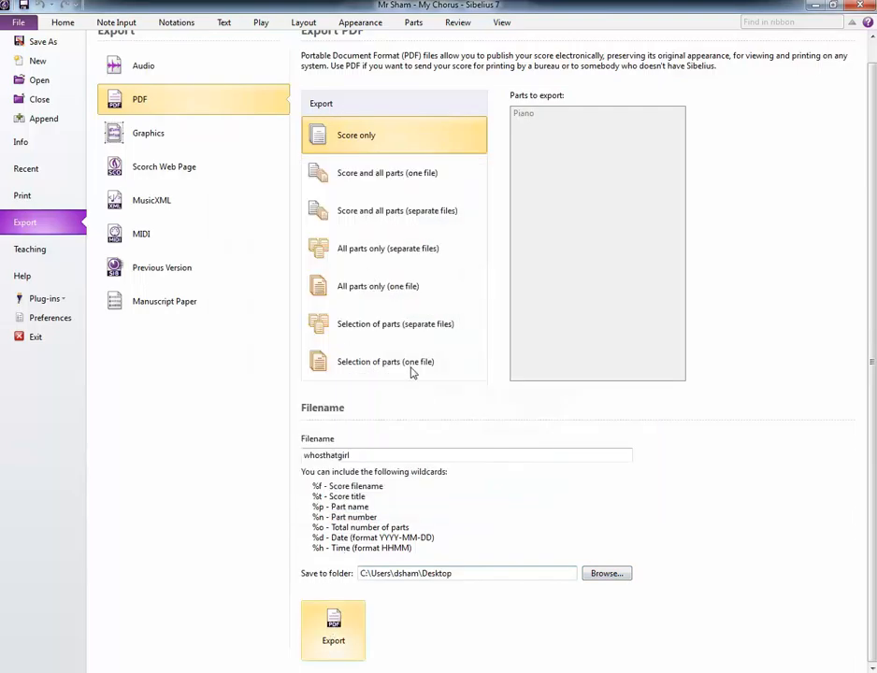
Step: Export the score only as a PDF named whosthatgirl to the Desktop folder
click(343, 627)
scroll(296, 516, down, 2)
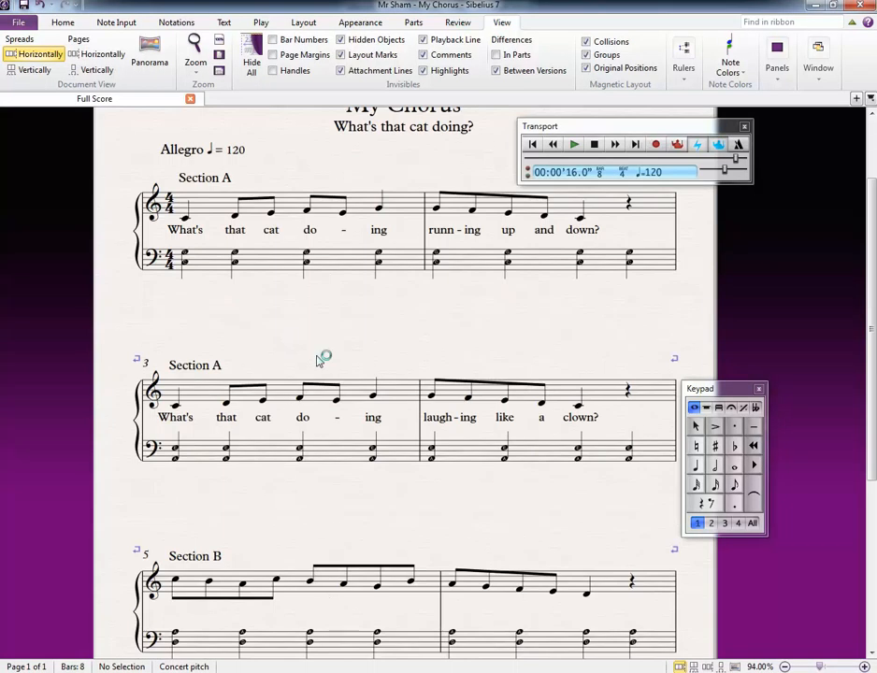
scroll(263, 190, up, 2)
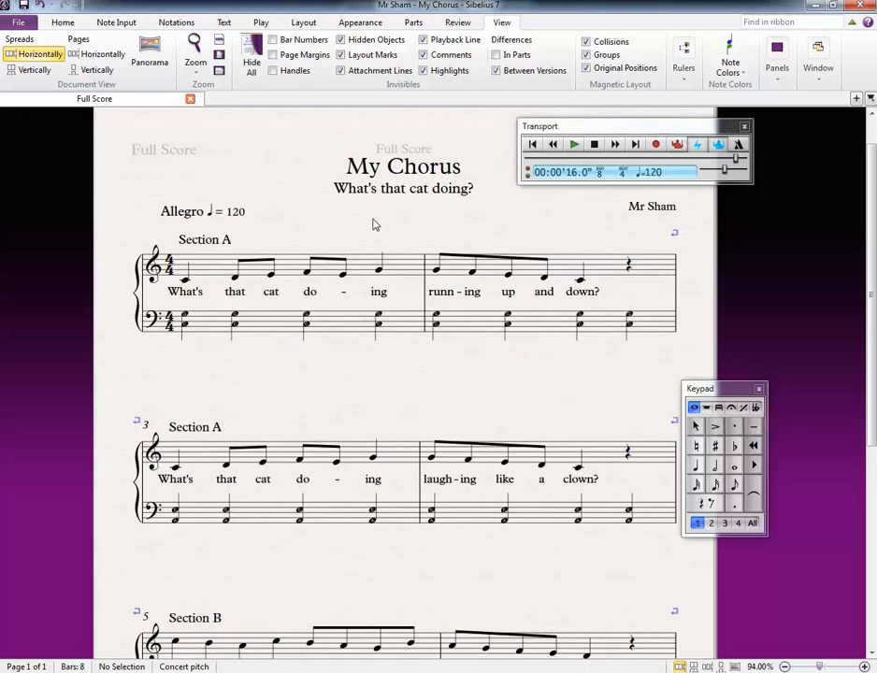
scroll(318, 218, up, 2)
scroll(286, 215, down, 1)
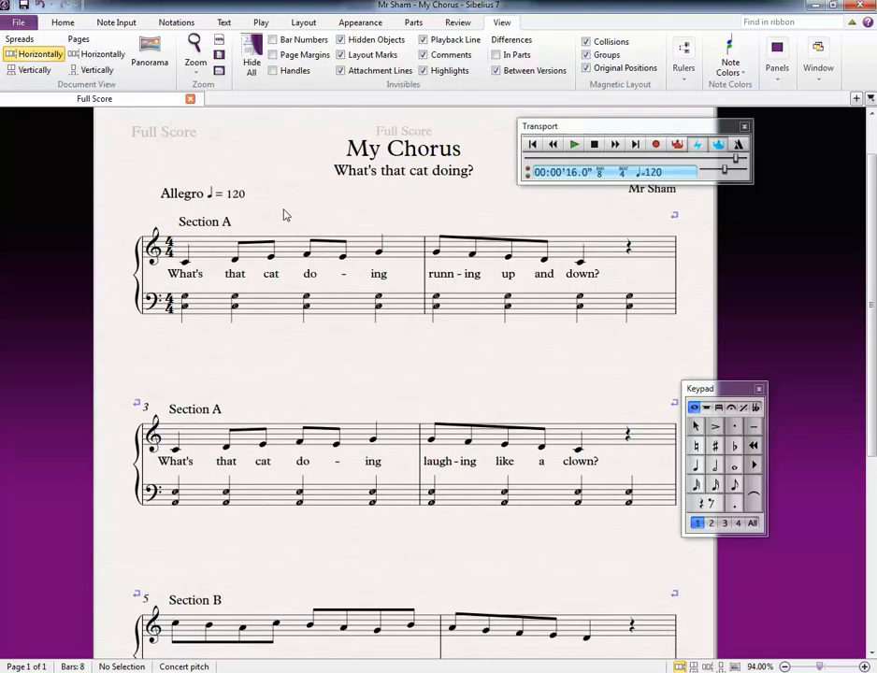